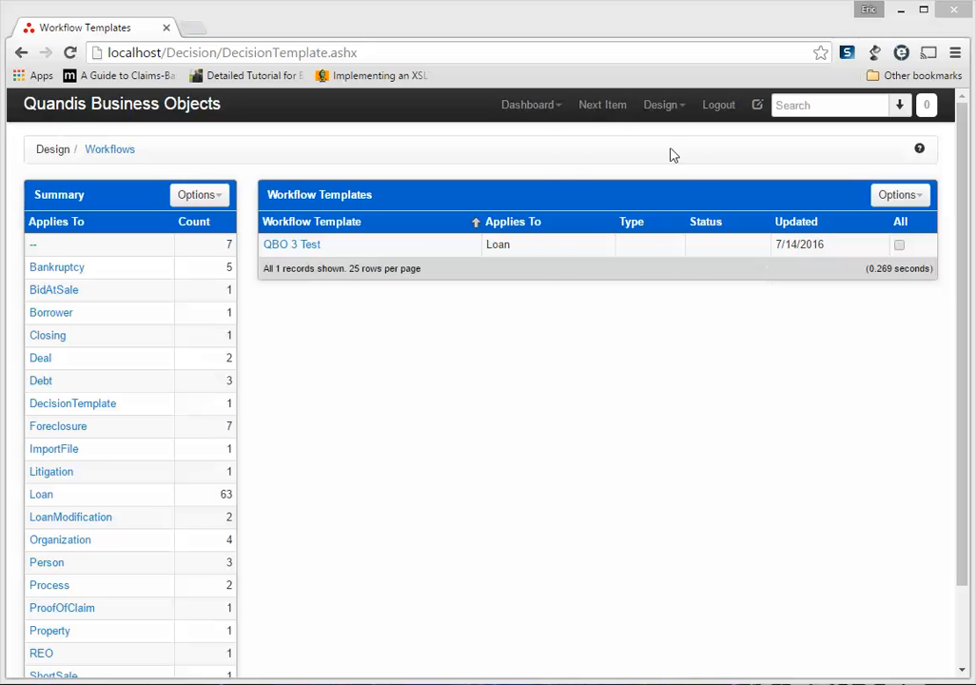
Go to the workflow design page and start a new workflow template
click(665, 105)
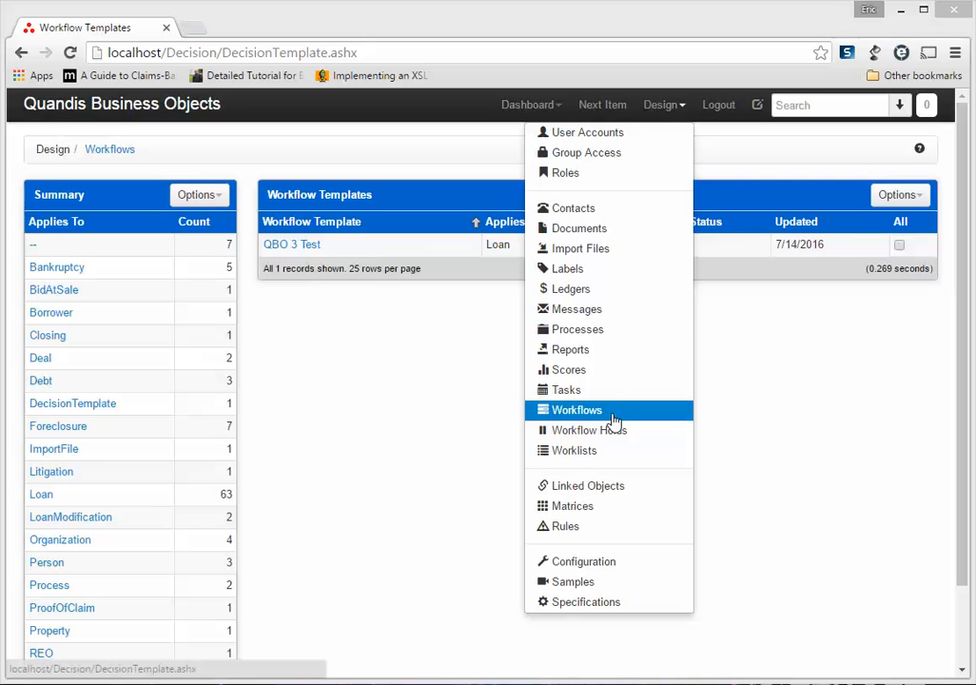
click(615, 419)
click(897, 195)
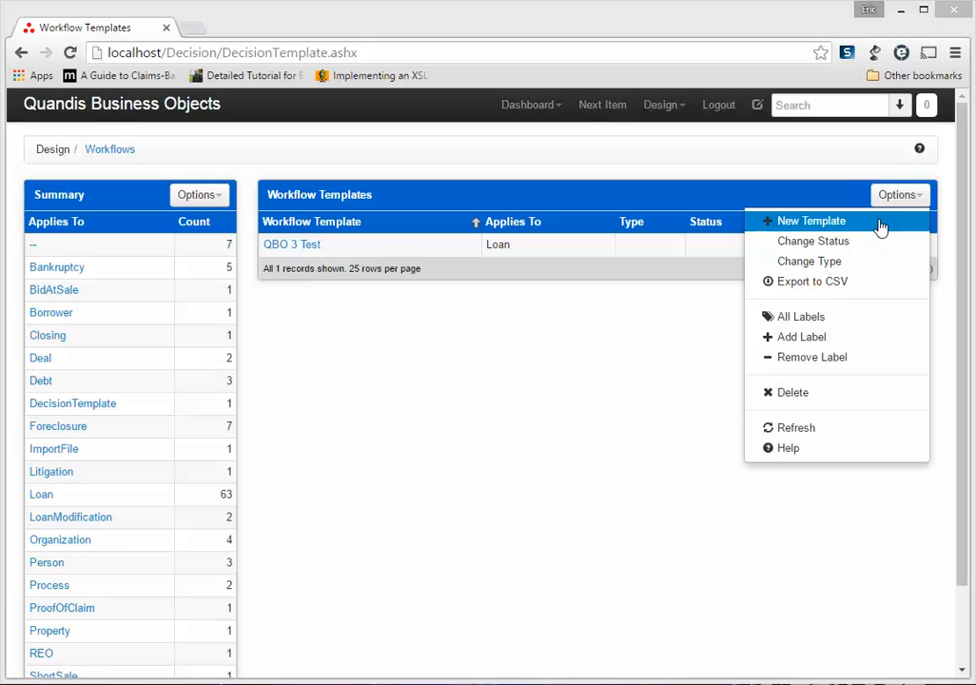
click(880, 226)
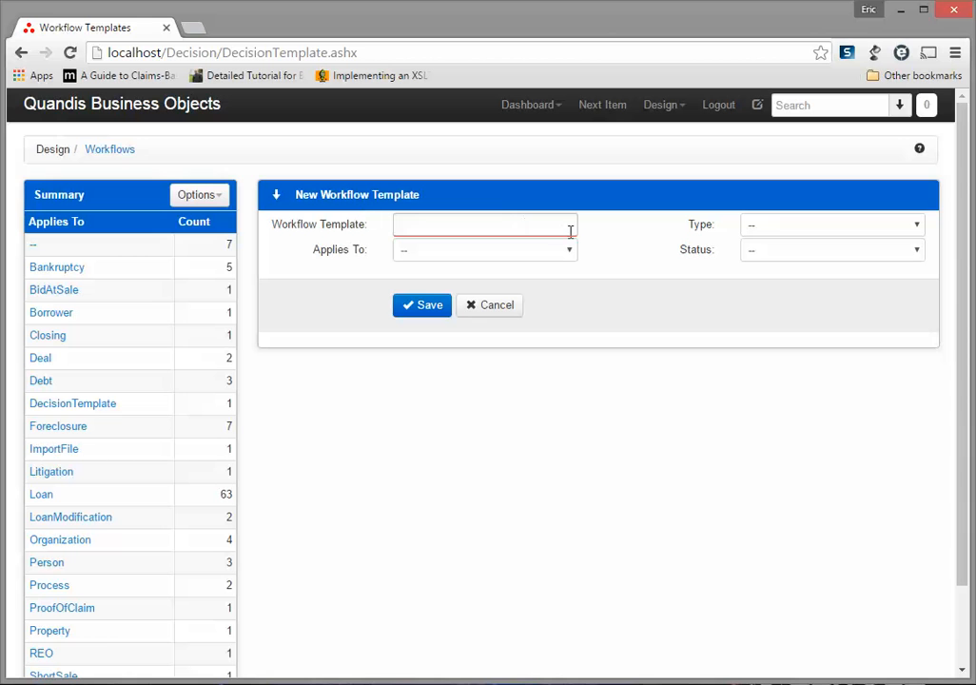
Name the new workflow template "Sample QBO Workflow" and set it to apply to Loan
click(498, 219)
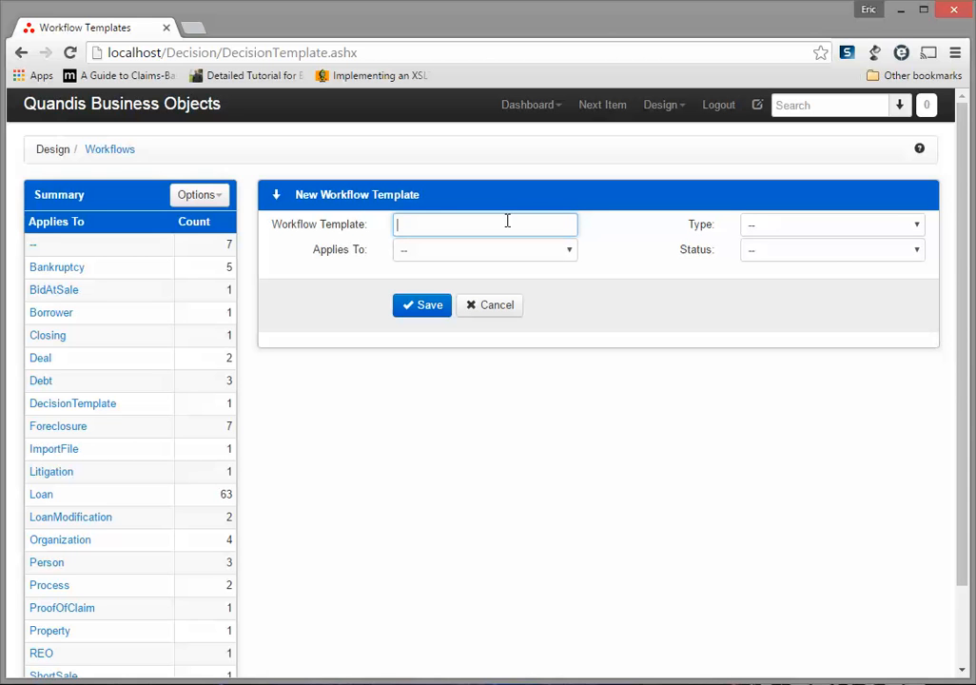
text(Sample QBO Workflow)
click(529, 253)
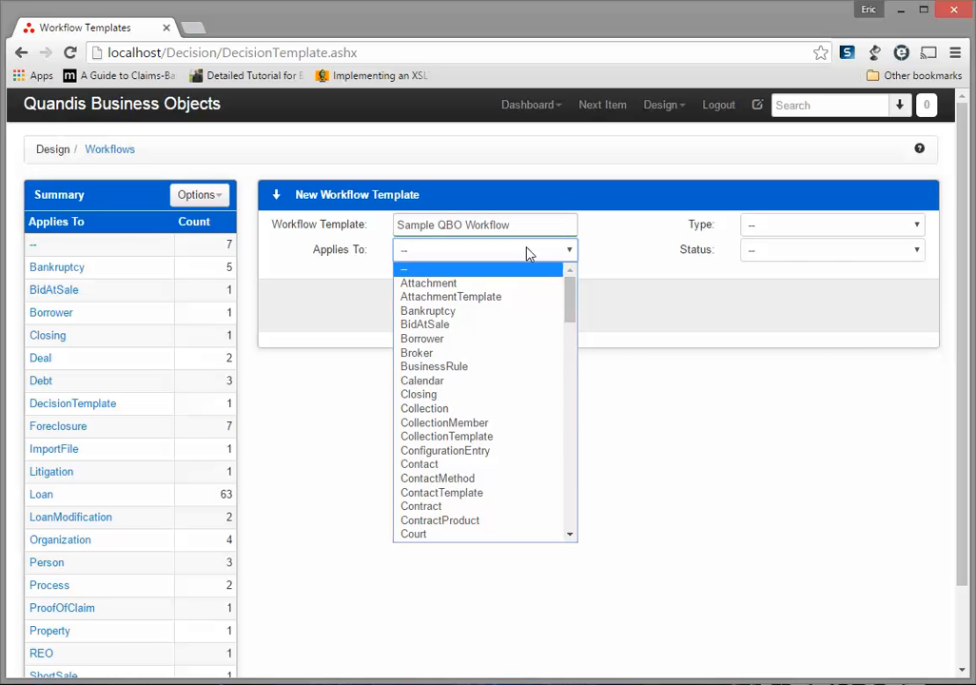
text(loan)
key(Return)
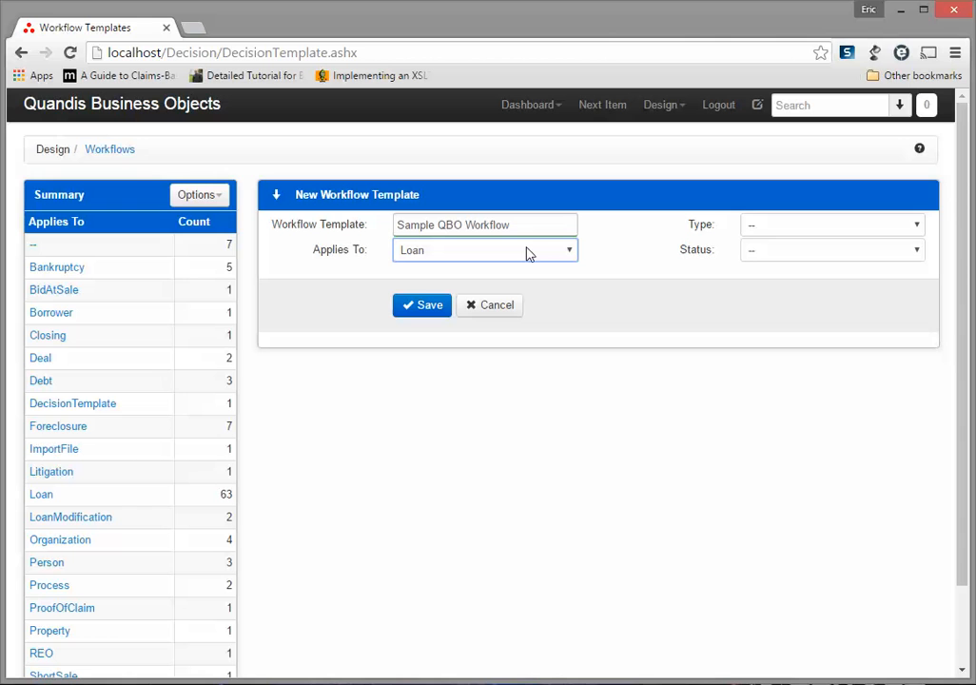
Expand the new template form to its additional settings and check the available Type and Status choices
click(277, 197)
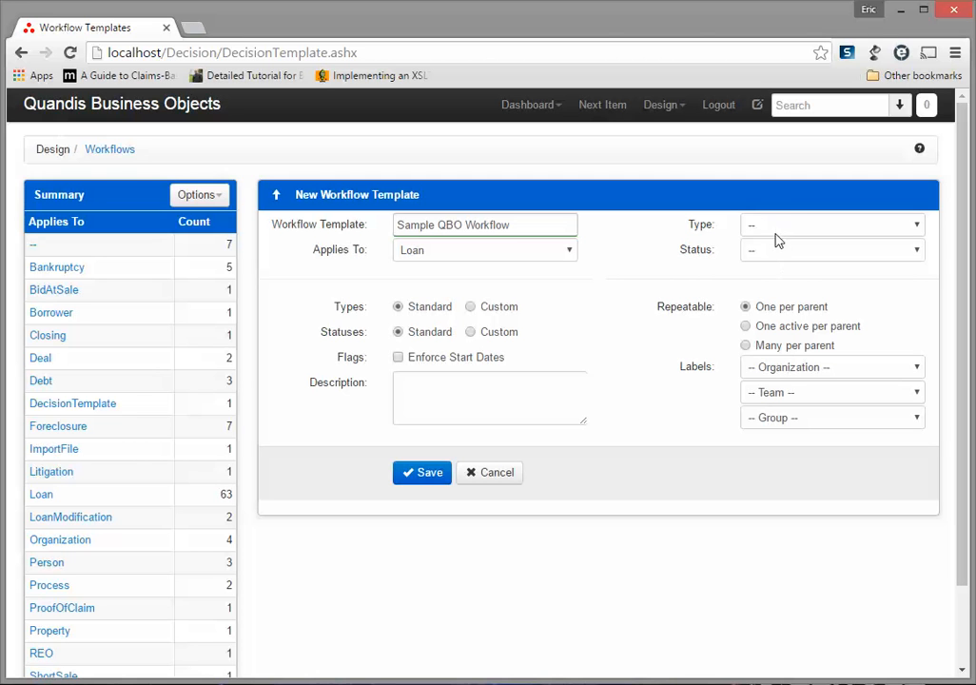
click(830, 231)
click(830, 231)
click(820, 251)
click(818, 266)
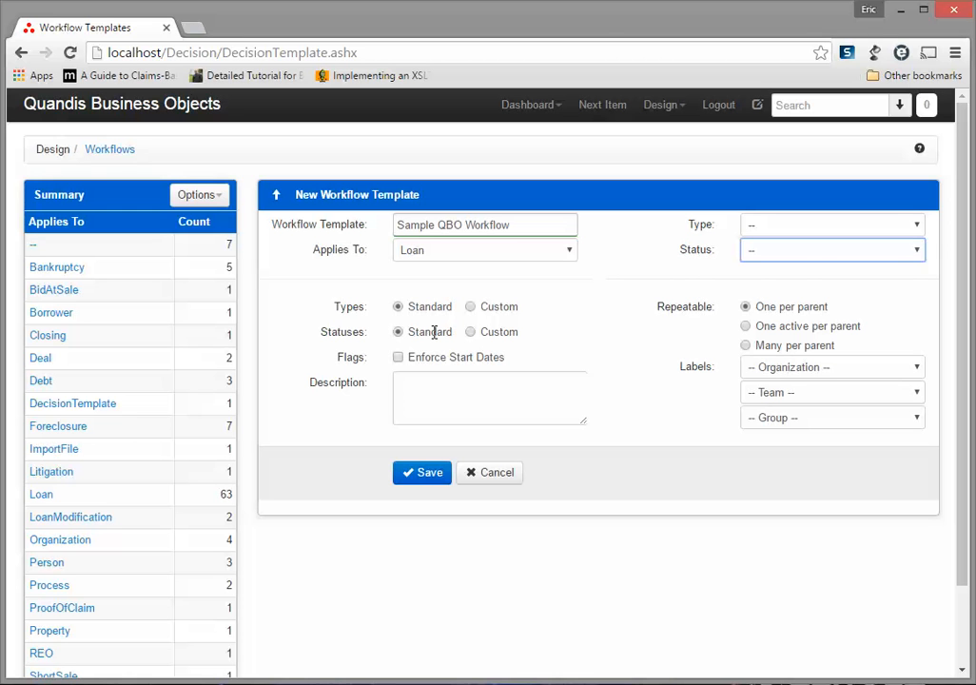
click(396, 359)
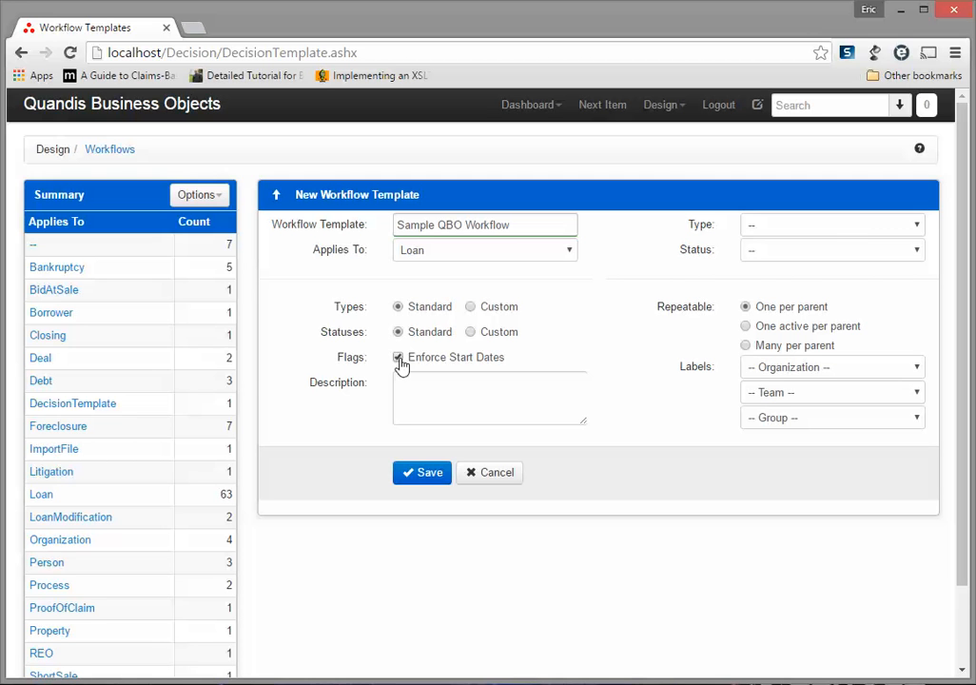
click(397, 359)
click(447, 404)
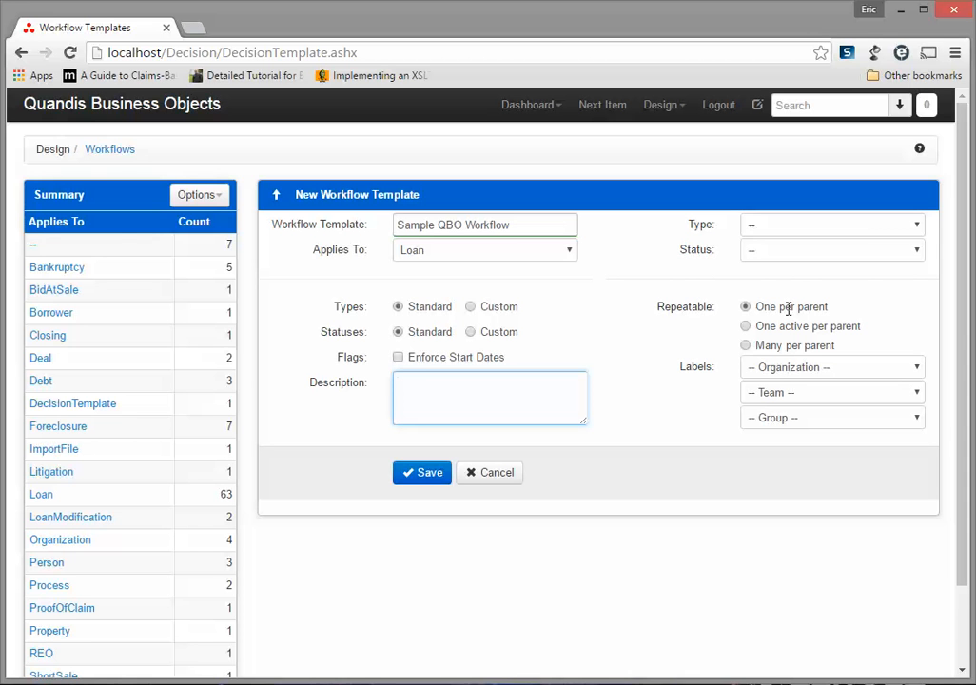
Set the template's repeatability to "One active per parent" and save the workflow template
click(745, 325)
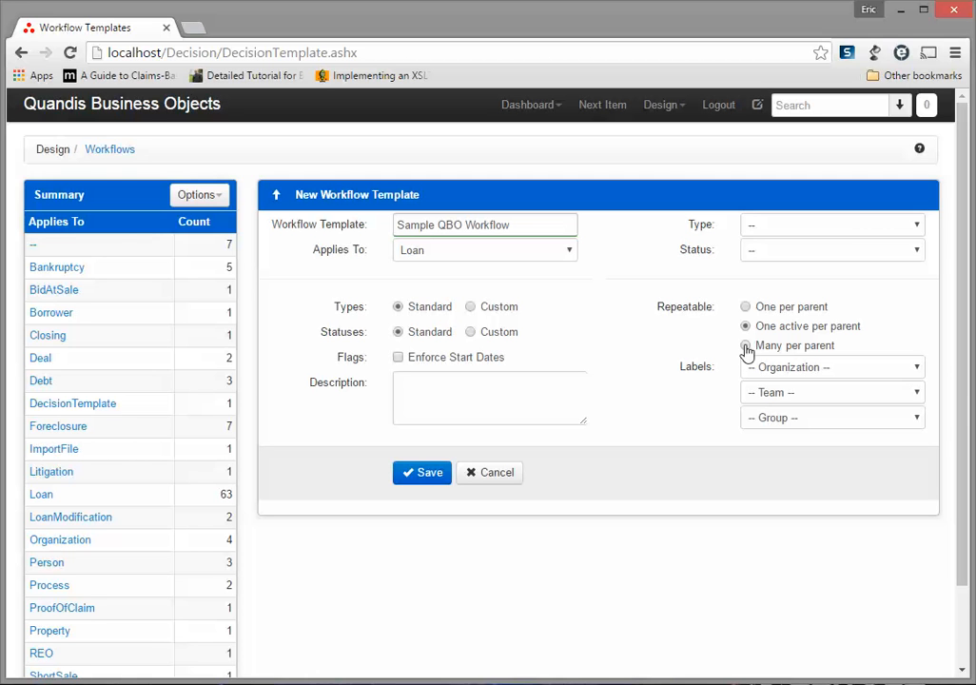
click(427, 474)
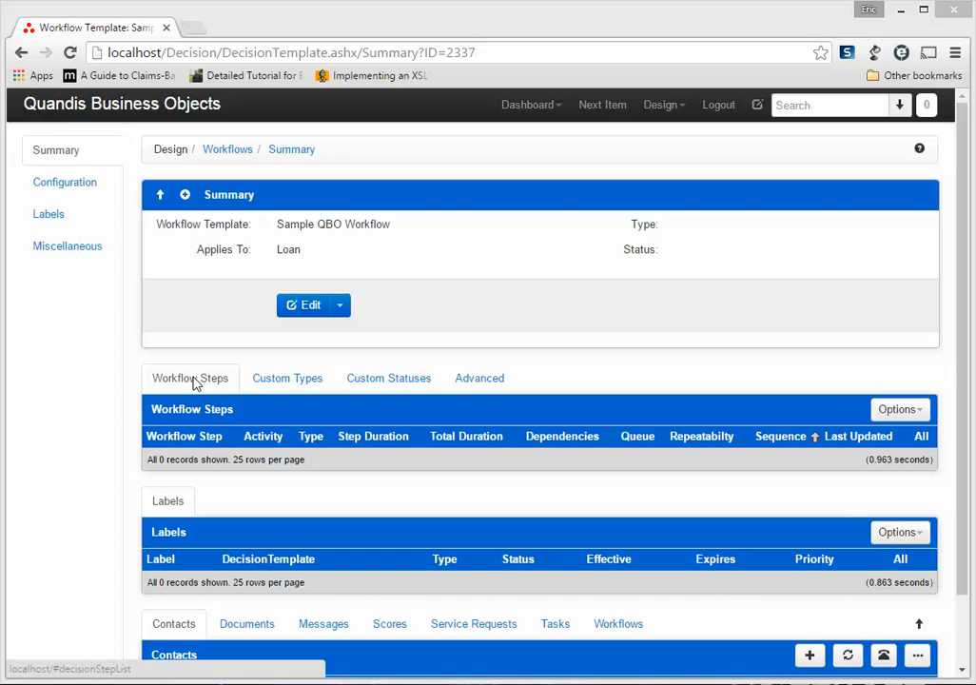
Add a task to the workflow steps and name the step "Sample User Task"
click(915, 410)
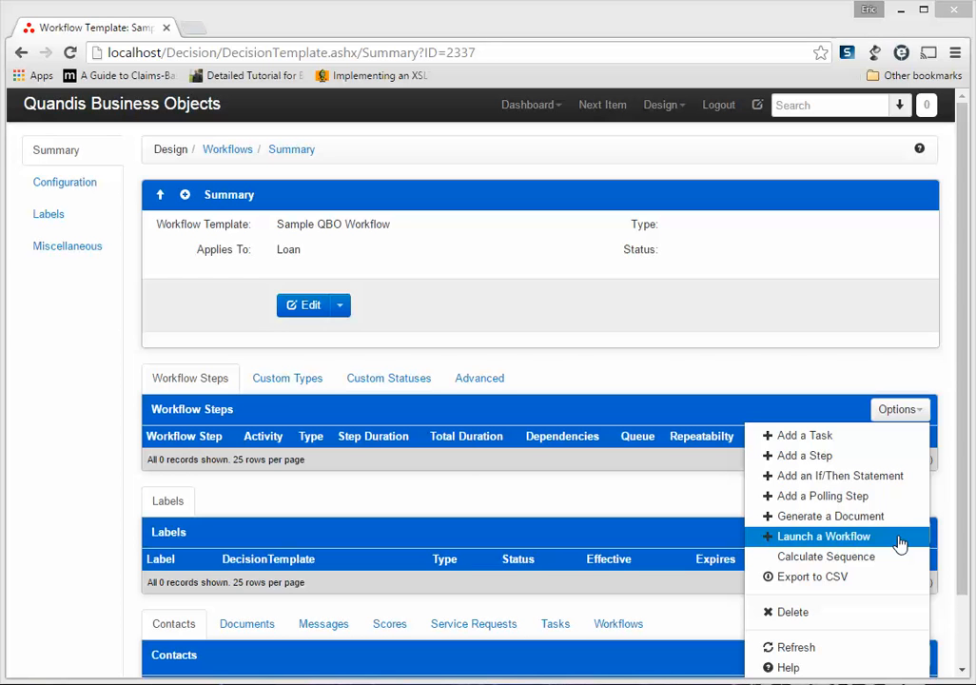
click(884, 440)
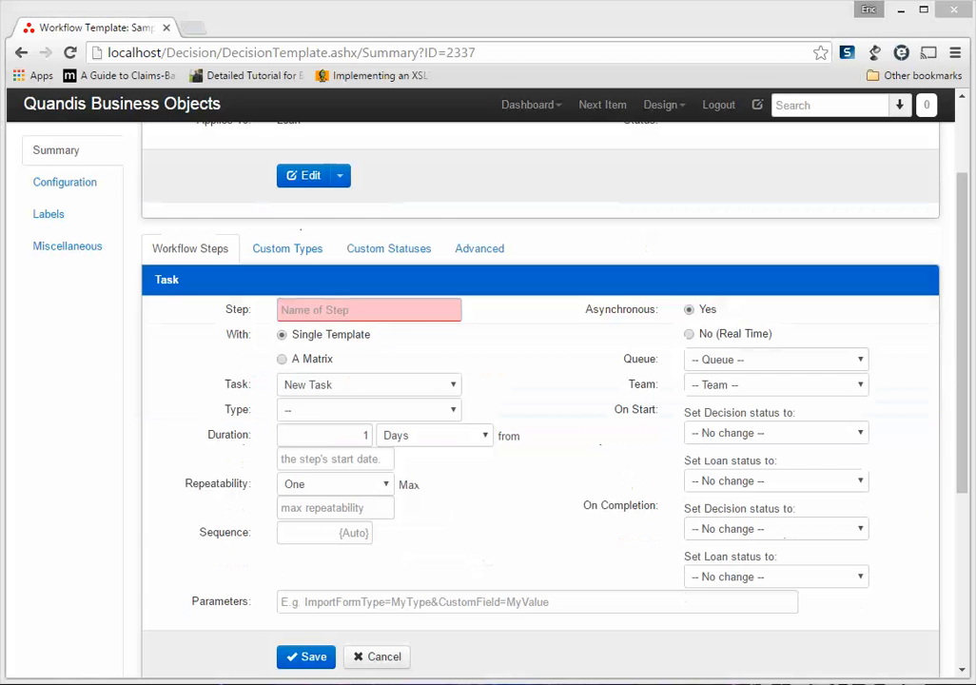
click(332, 306)
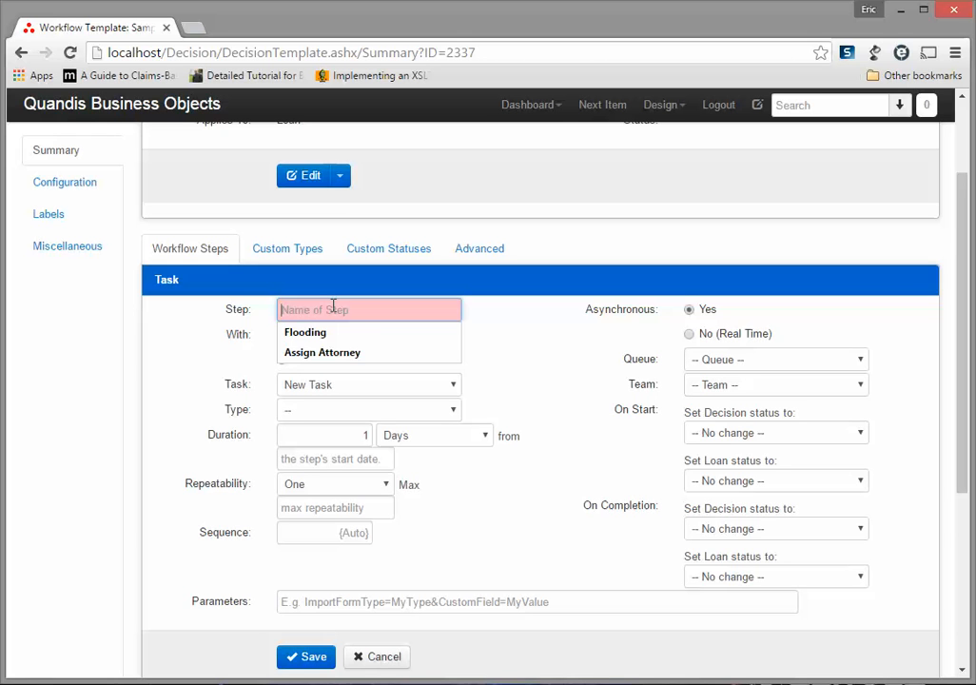
text(S)
key(BackSpace)
text(Sample User Task)
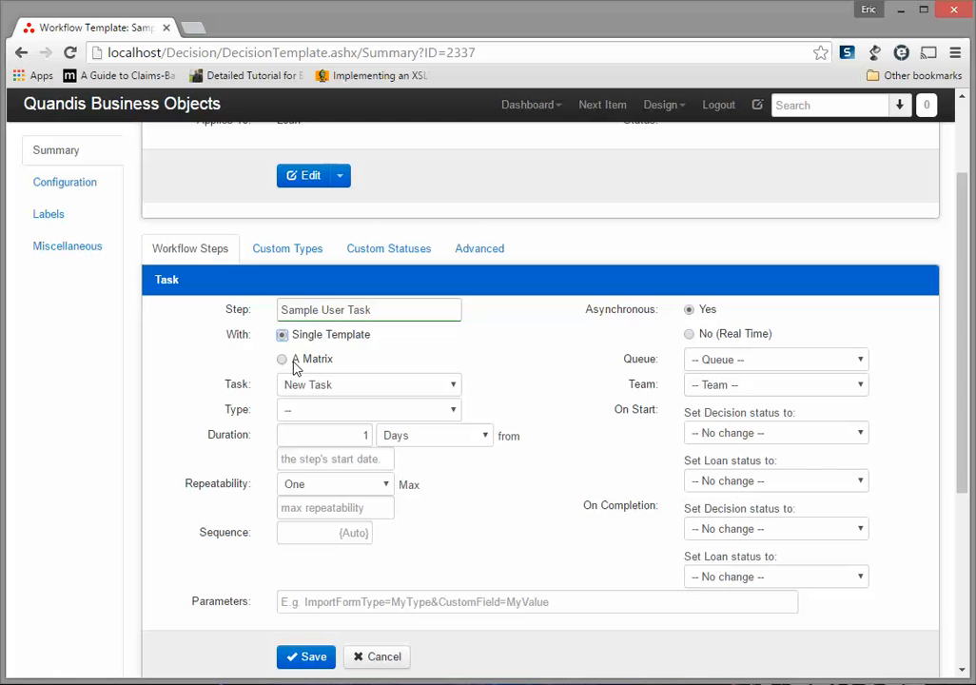
Review the step's task template, type, duration, repeatability and sequence settings without changing them
click(387, 389)
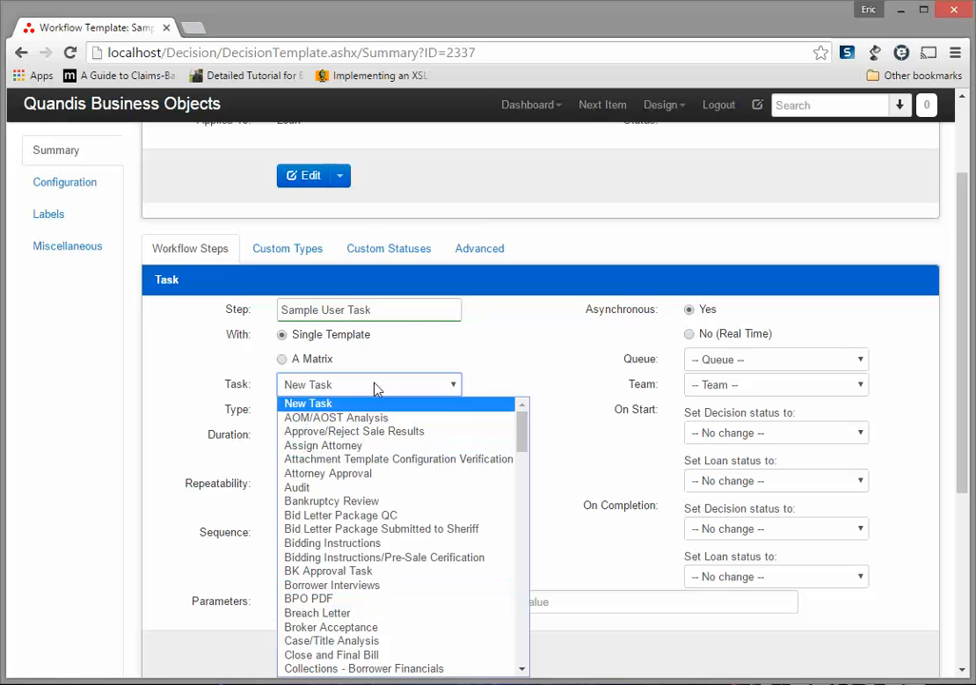
click(376, 388)
drag(395, 309, 171, 308)
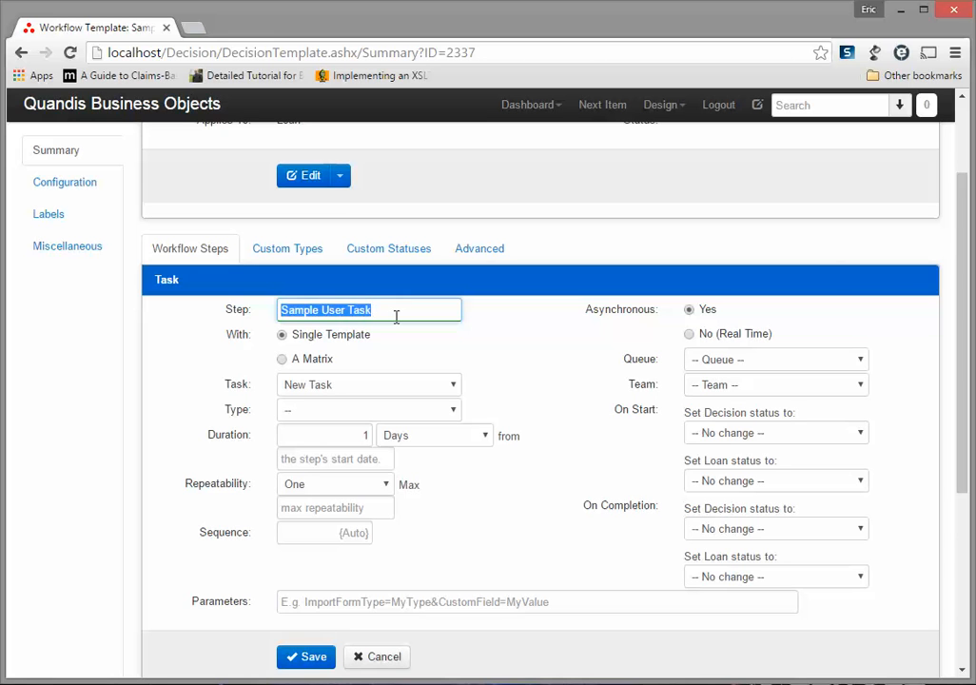
click(357, 410)
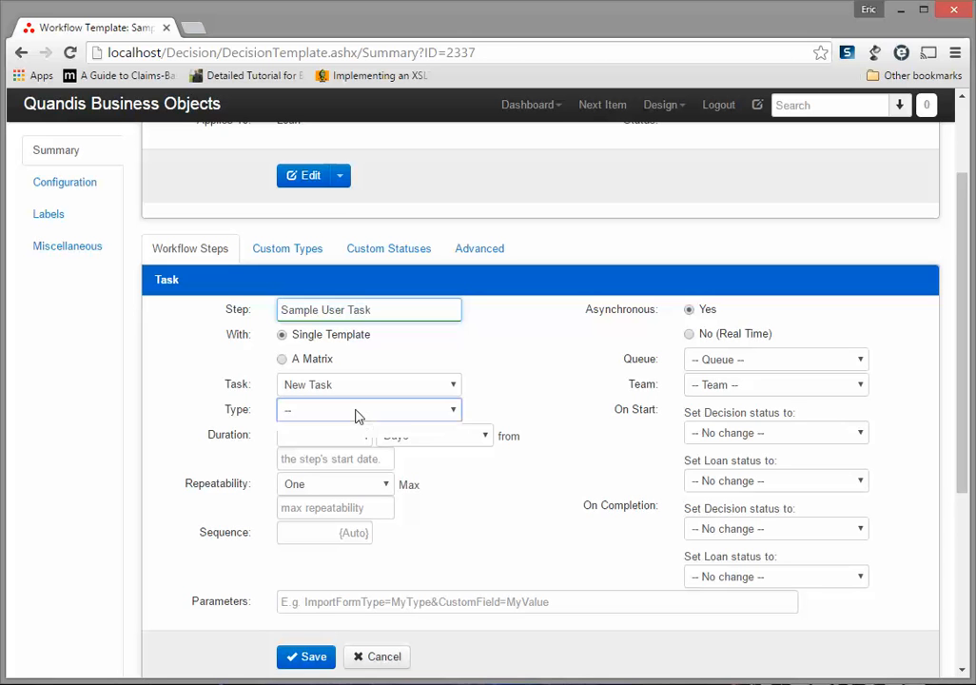
click(356, 410)
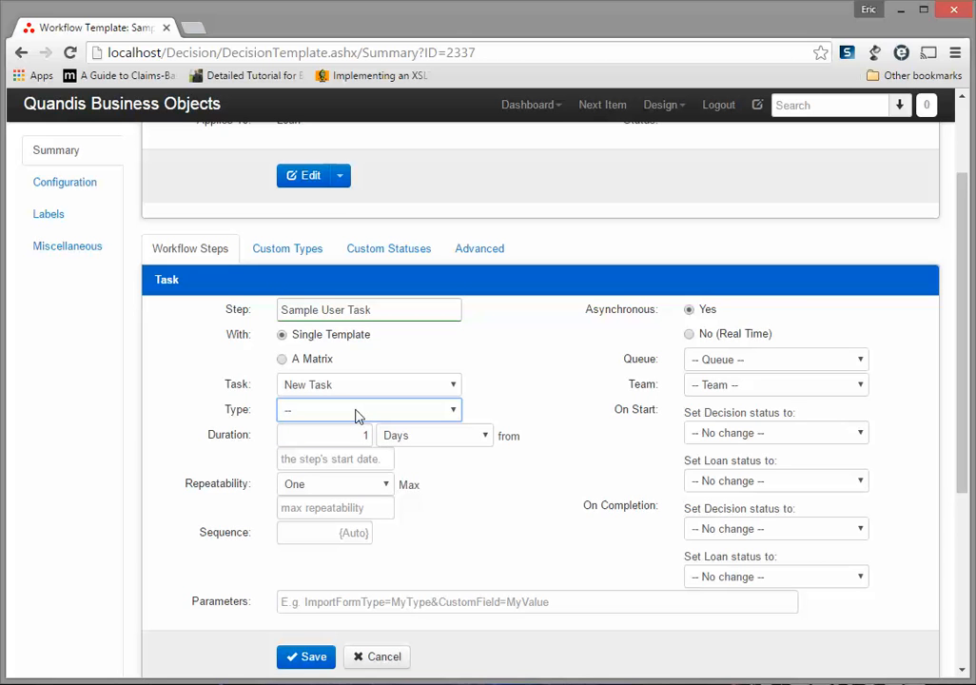
drag(346, 437, 388, 436)
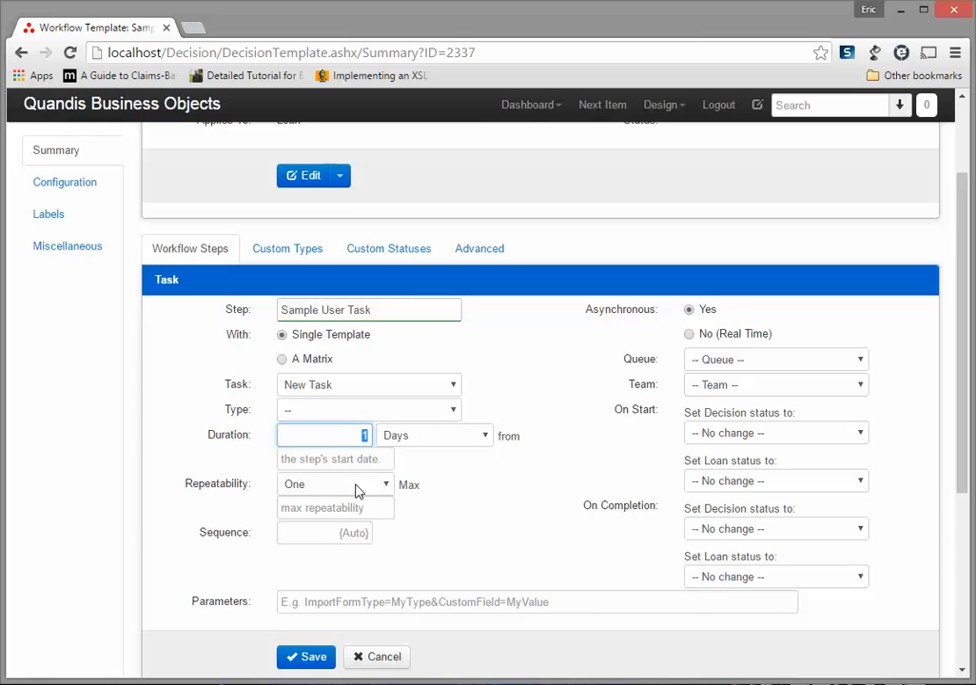
click(358, 488)
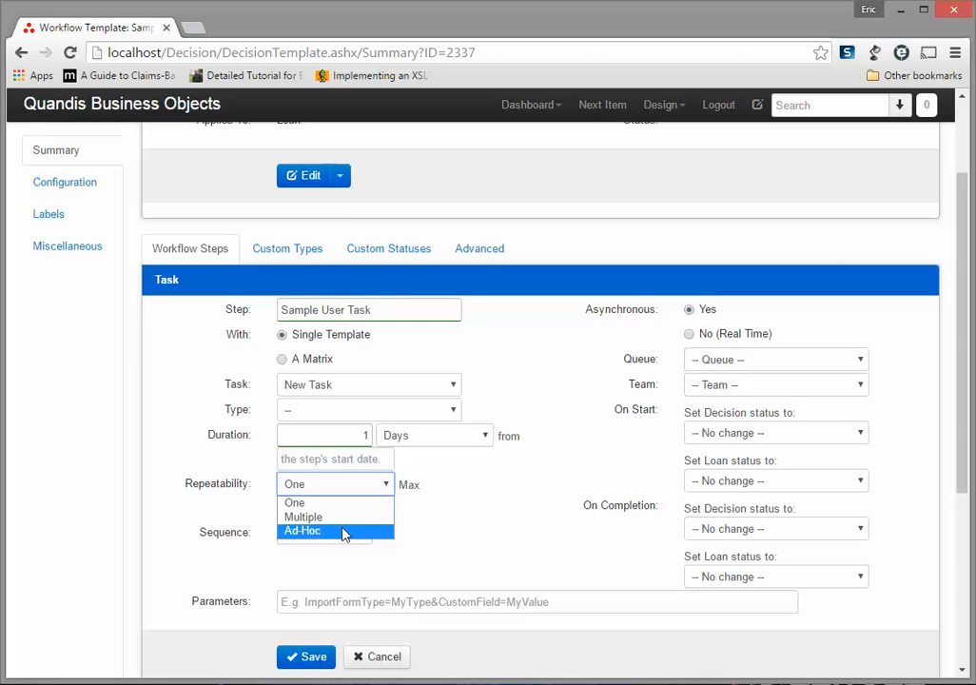
key(Up)
click(447, 522)
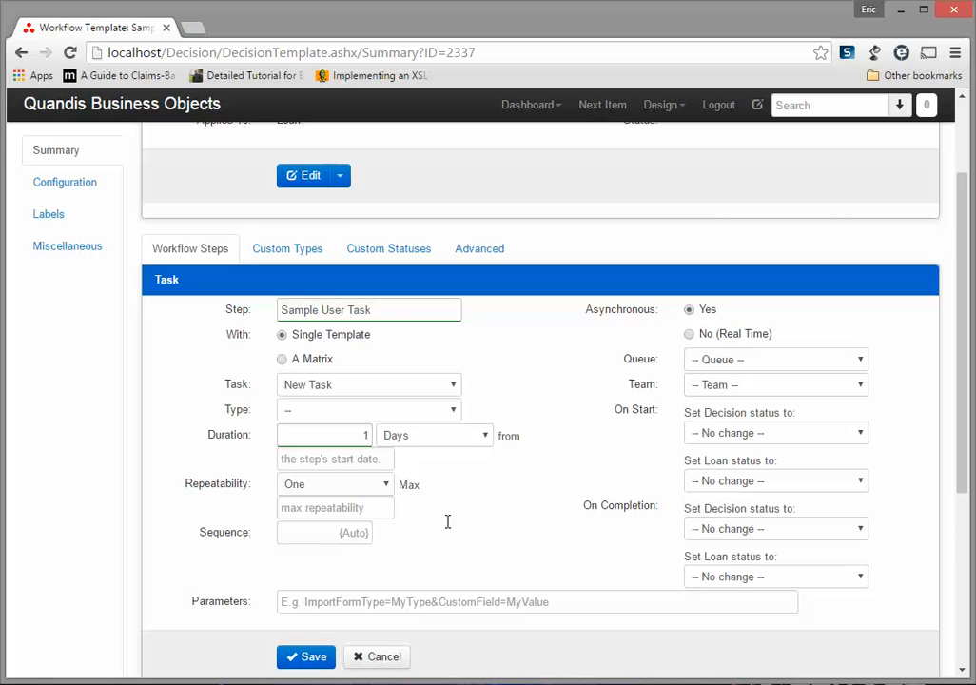
click(314, 530)
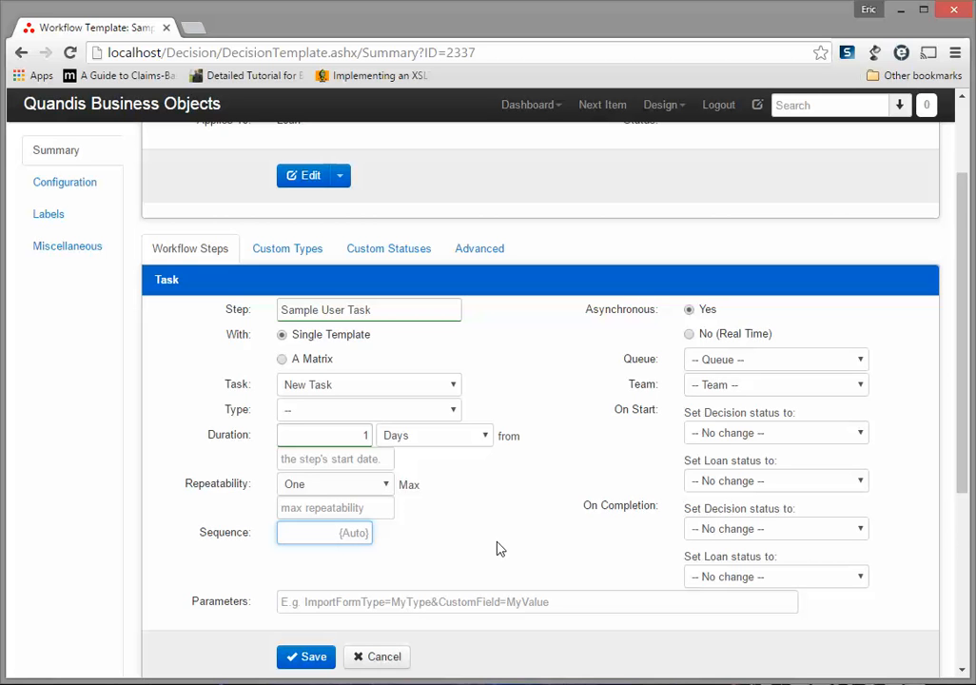
Examine the step's queue choices and its on-start decision and loan status settings
scroll(496, 549, down, 1)
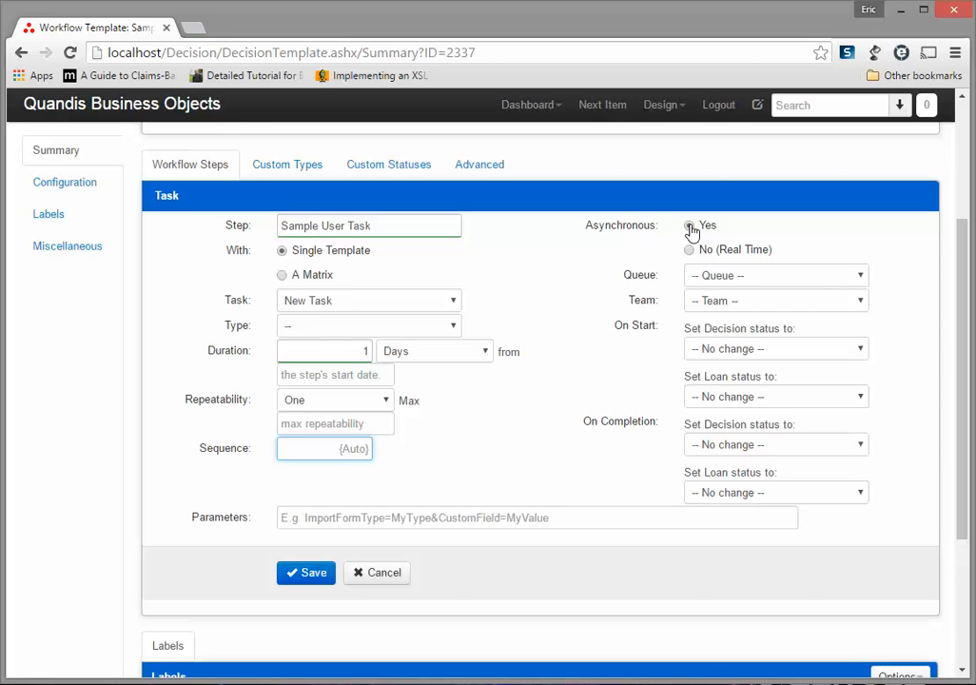
click(817, 277)
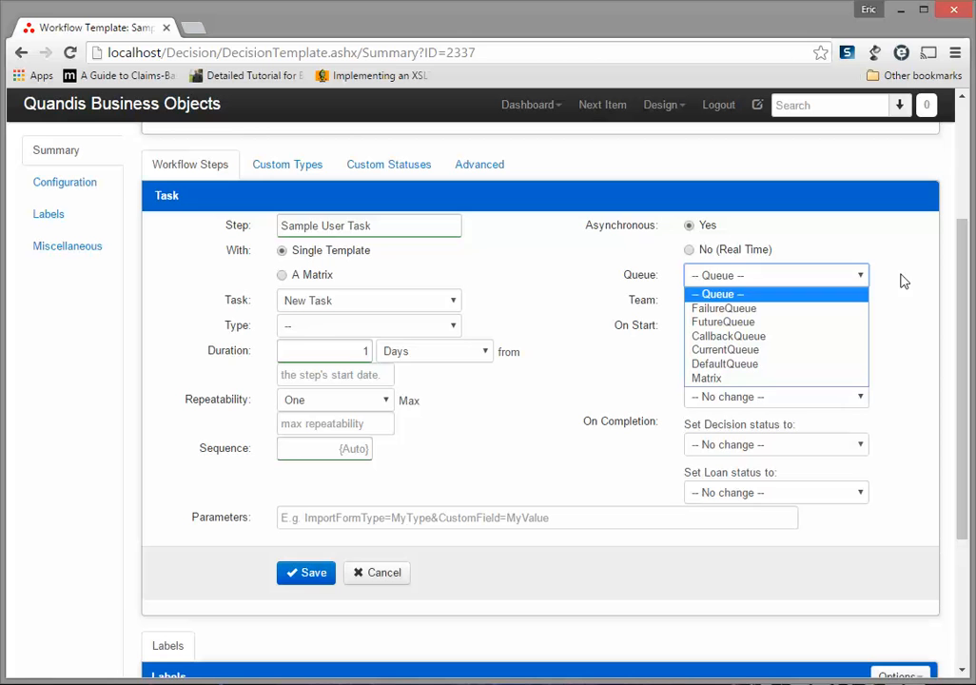
click(842, 276)
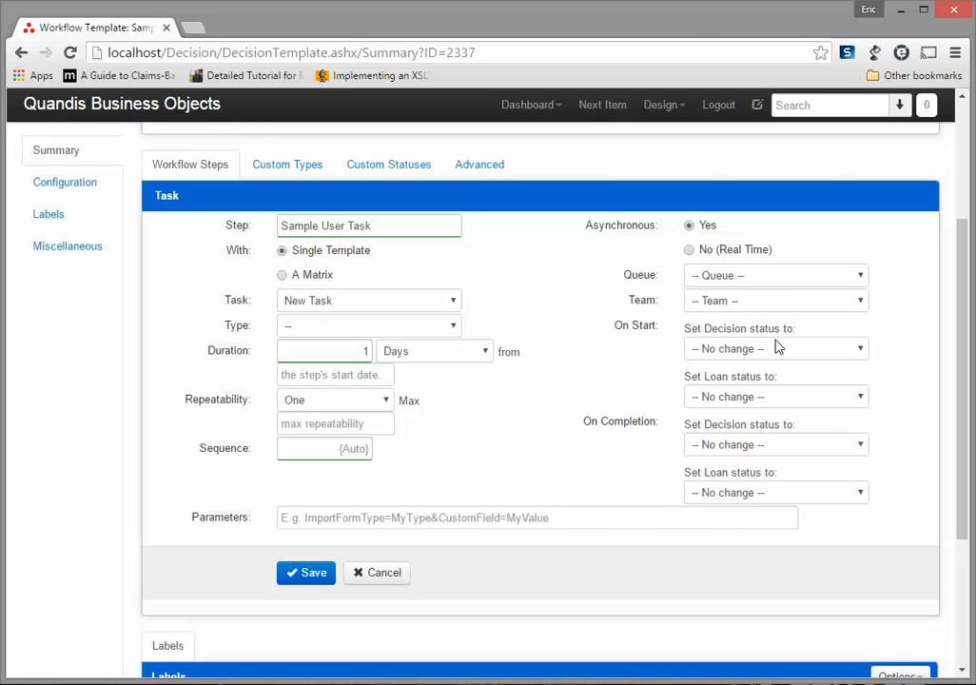
drag(700, 327, 799, 327)
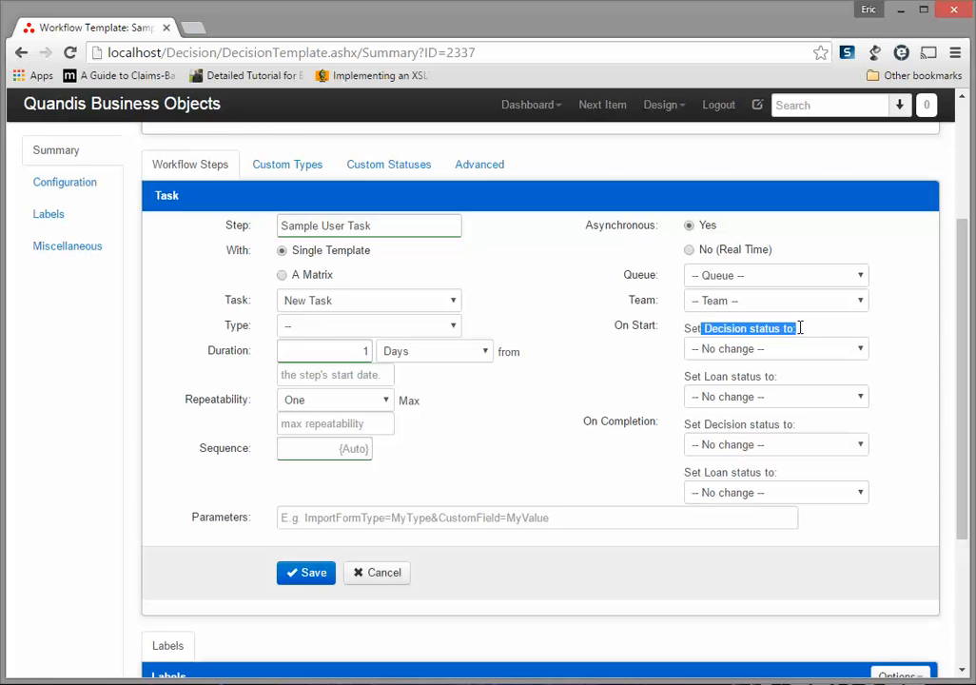
drag(691, 377, 784, 377)
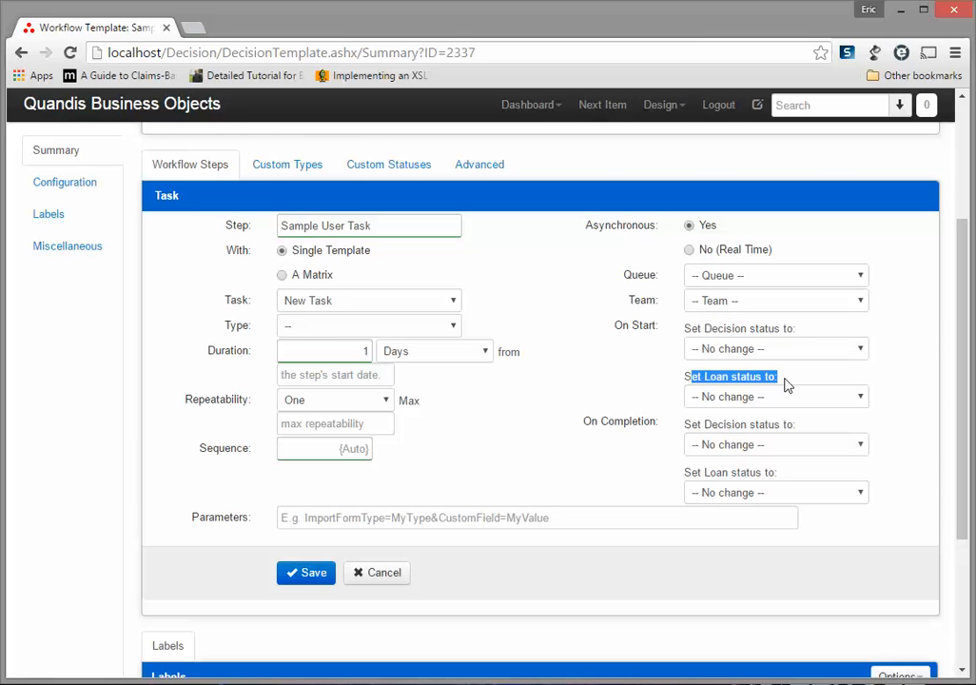
click(785, 378)
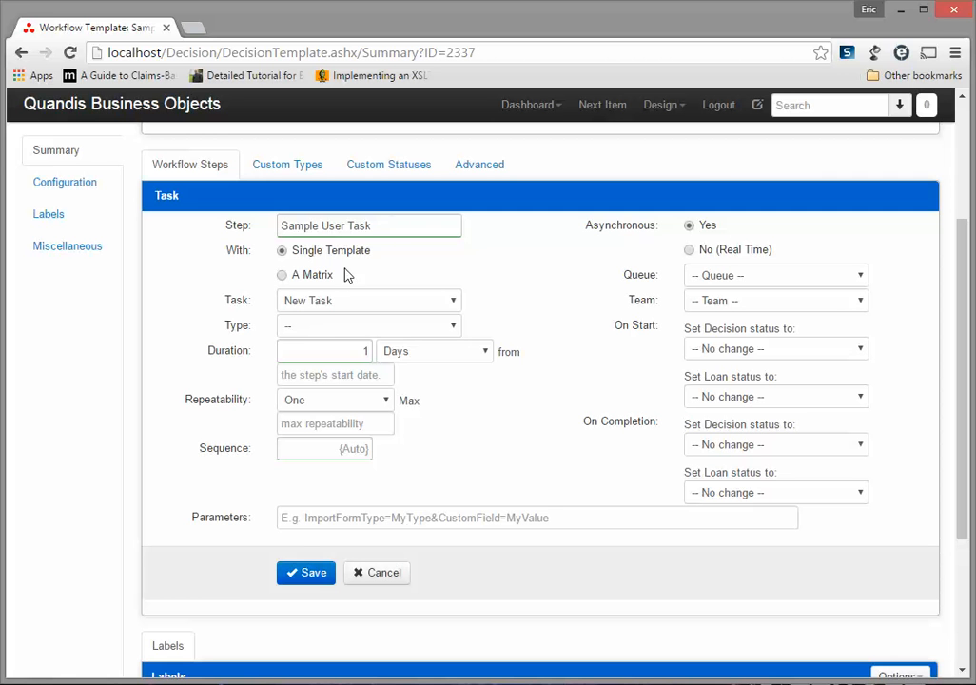
Save the Sample User Task step and open its task template in a new browser tab
click(314, 575)
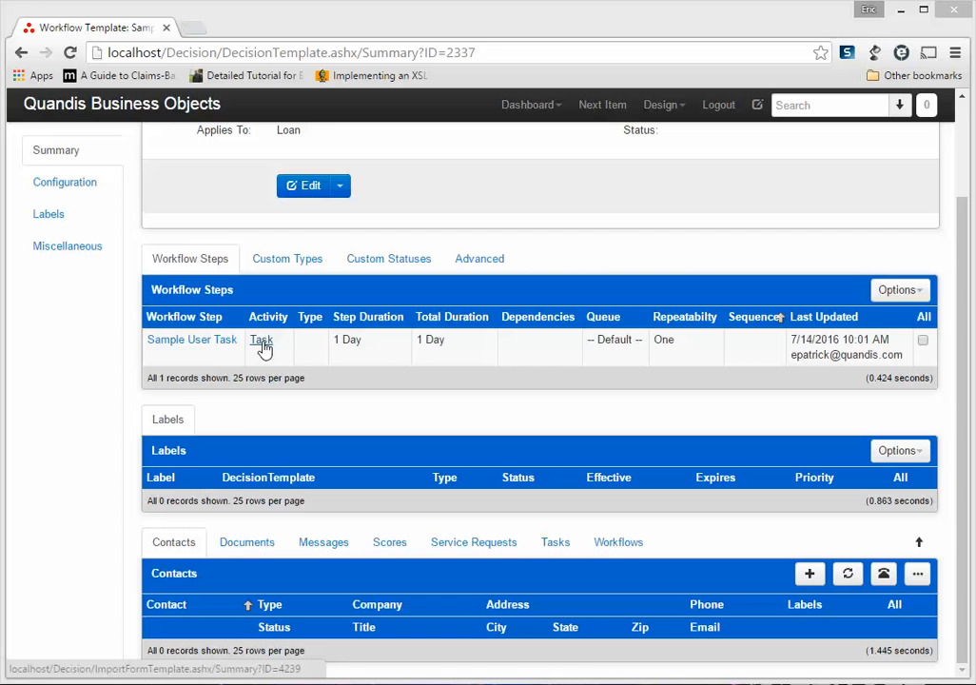
right_click(262, 346)
click(306, 354)
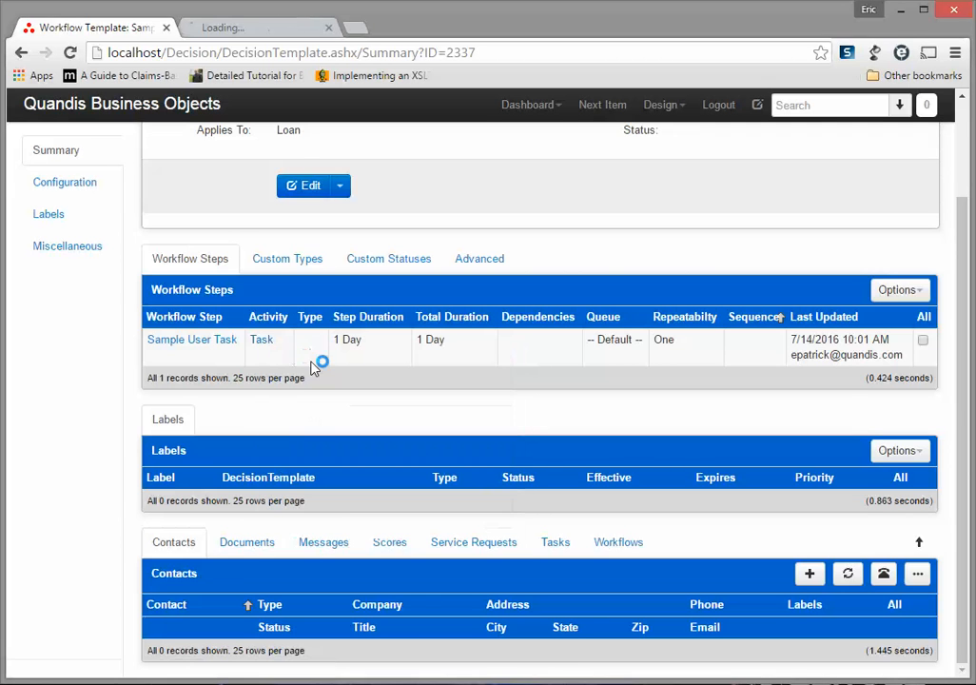
click(270, 27)
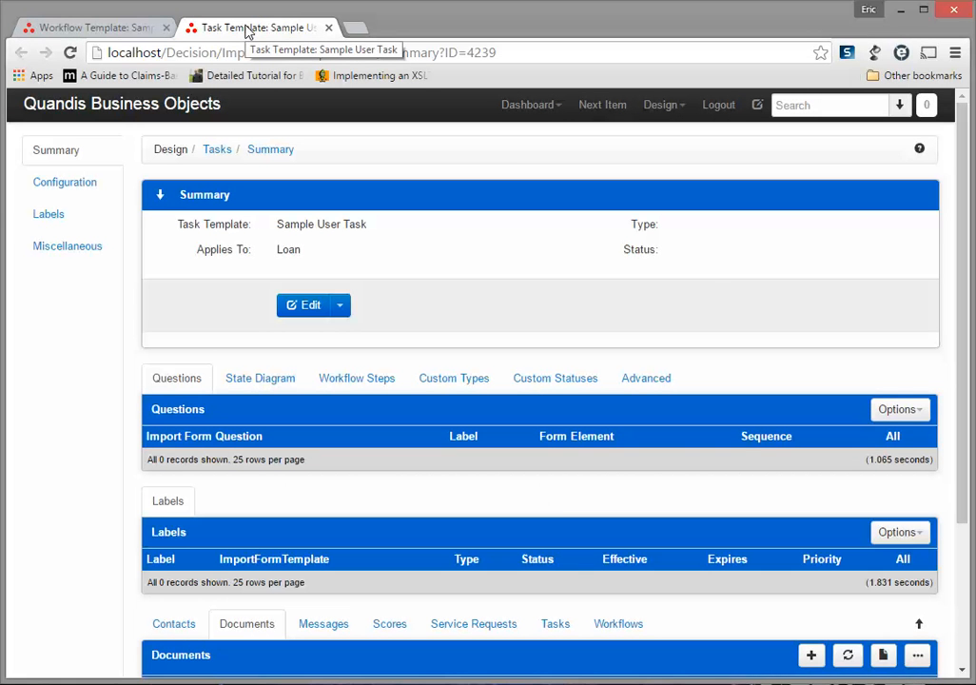
Add a new question named GenerateDocumentA with the label "Use Document A?" to the task template
click(894, 410)
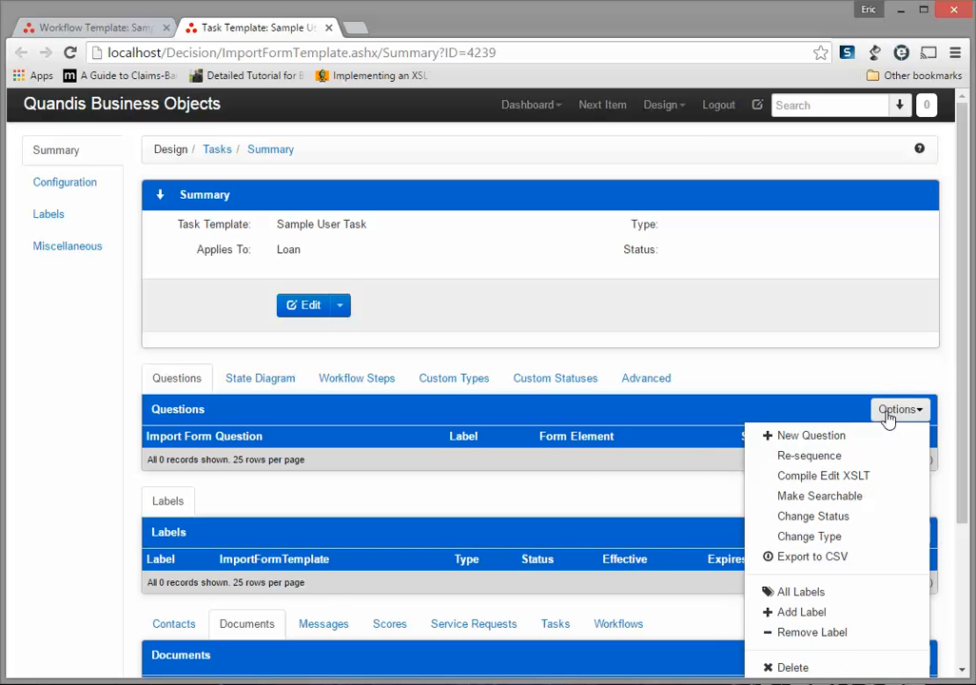
click(878, 436)
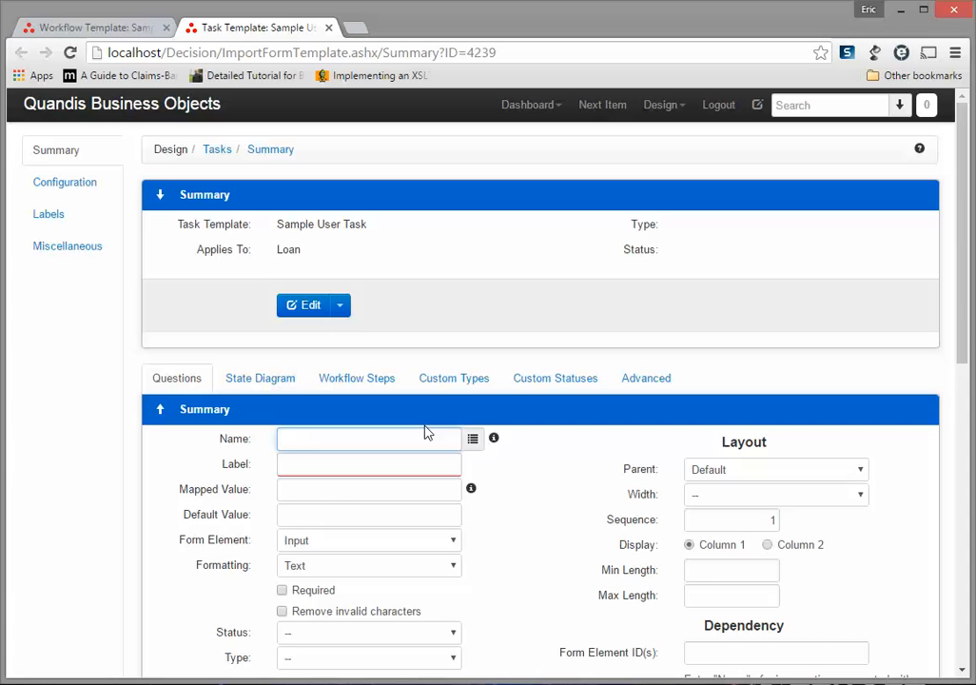
text(GenerateDocumentA)
key(Tab)
text(Use )
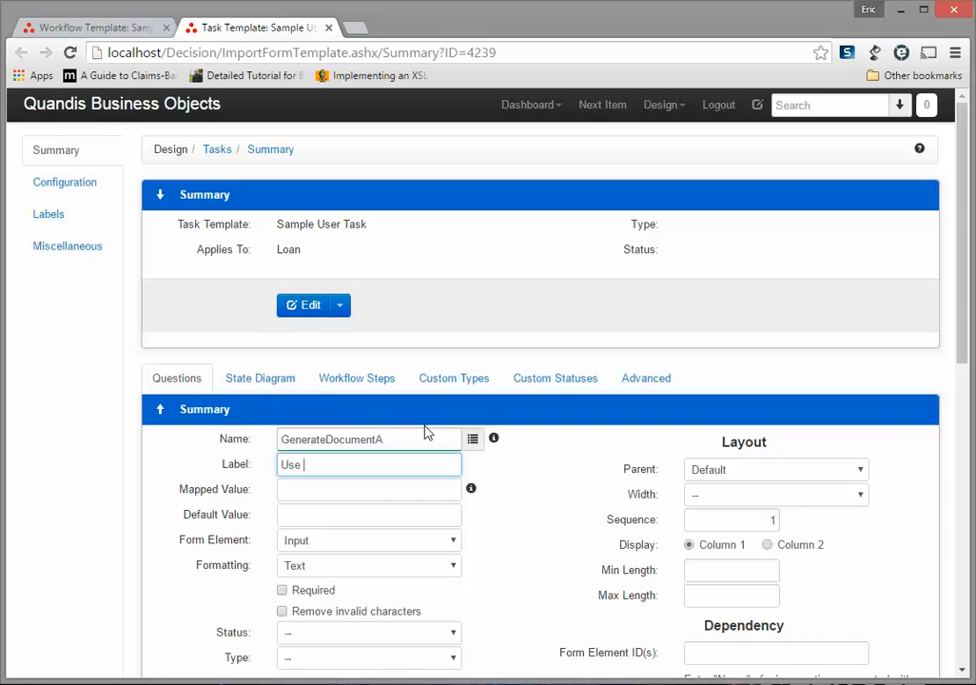
text(Document A?)
Make the question a required radio button choice with the options Yes and No, and save it
scroll(557, 536, down, 2)
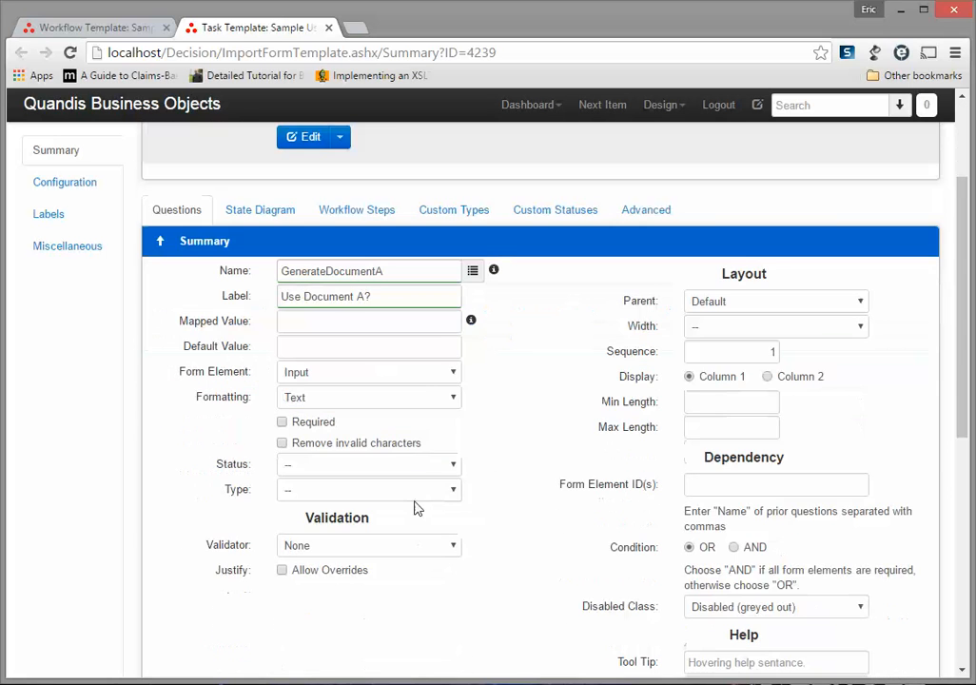
click(427, 374)
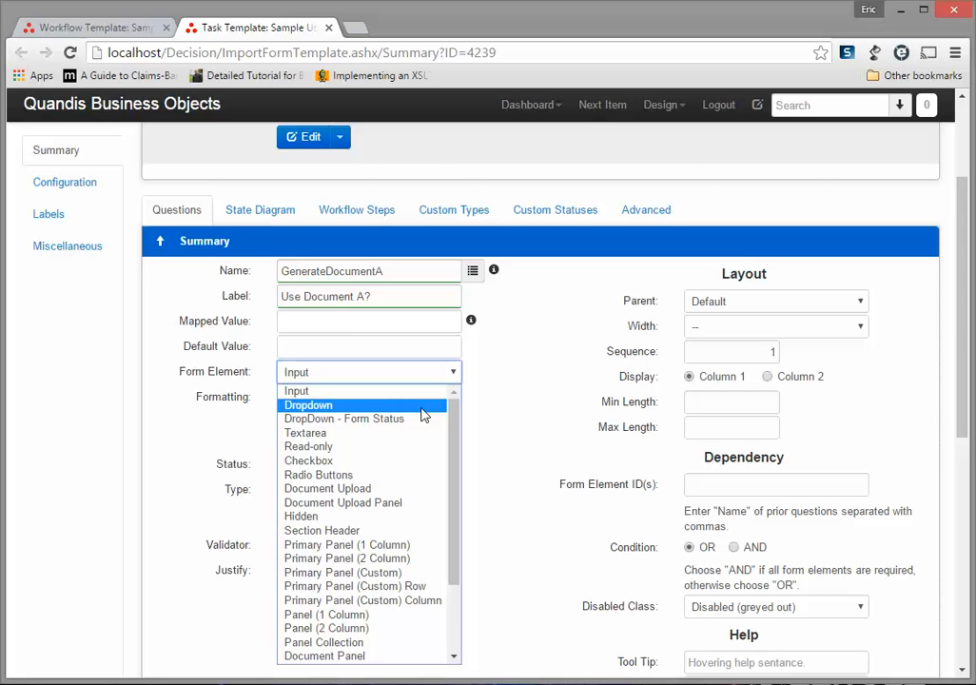
click(397, 475)
text(Yes)
key(Return)
text(No)
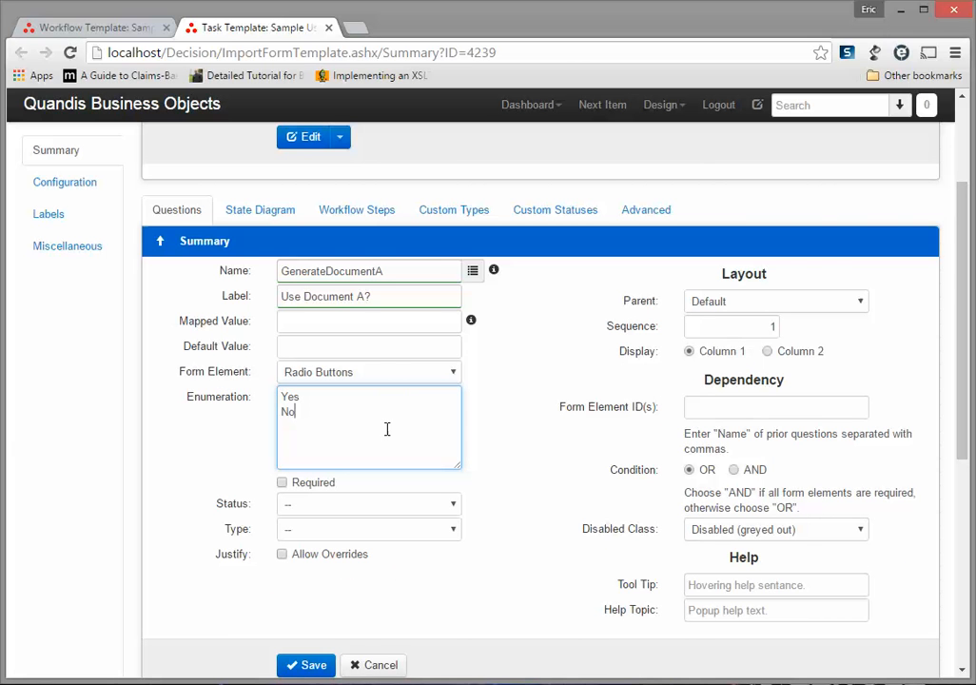
click(281, 482)
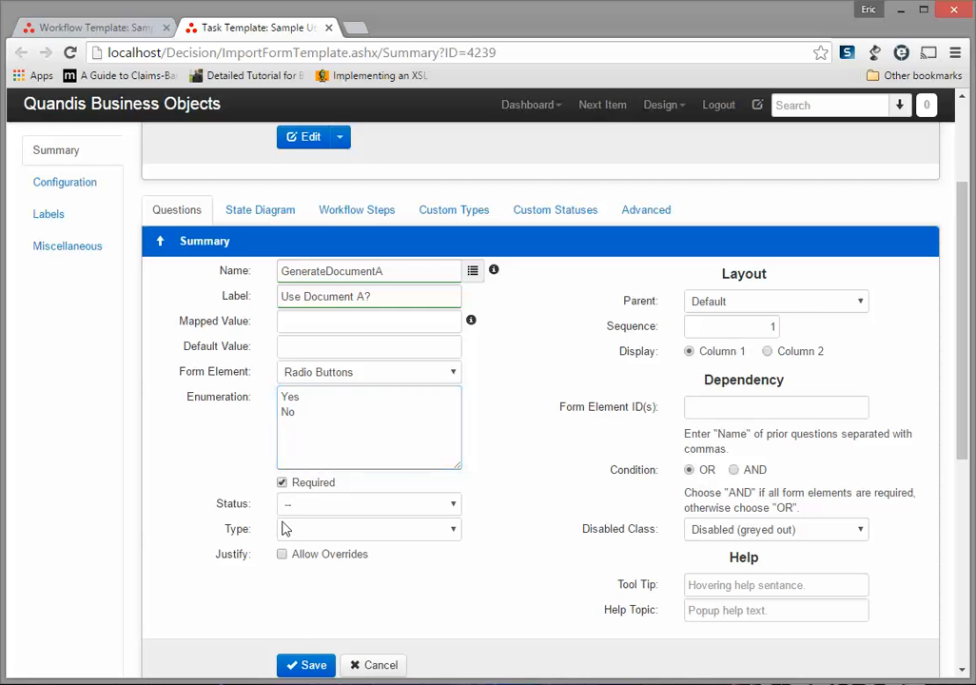
click(317, 666)
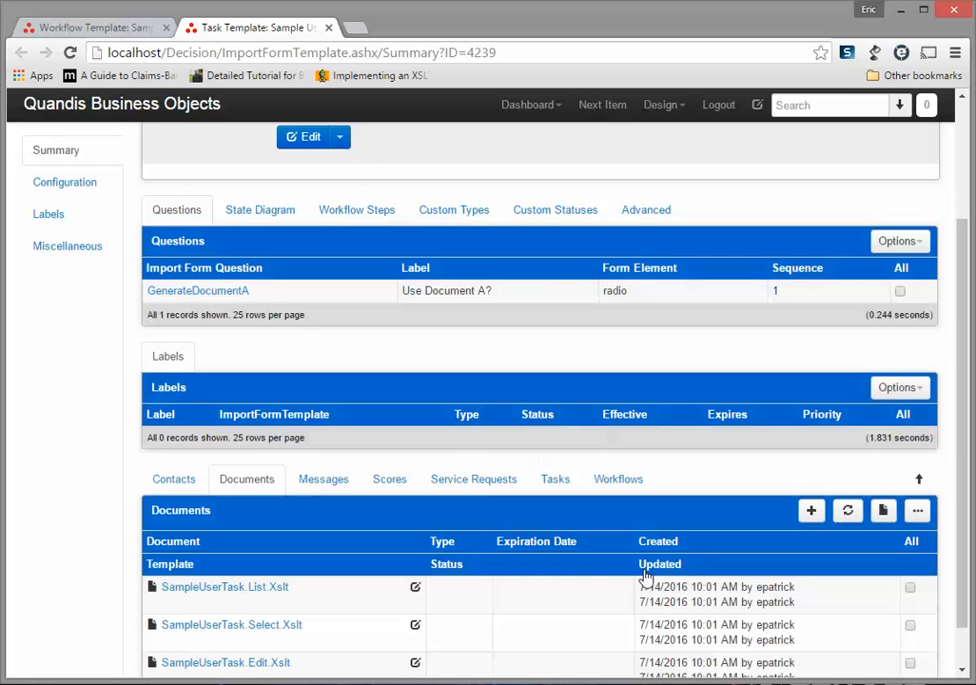
Copy the question's name, return to the workflow template and add an if/then statement step named "Generate Document A?"
drag(288, 296, 148, 306)
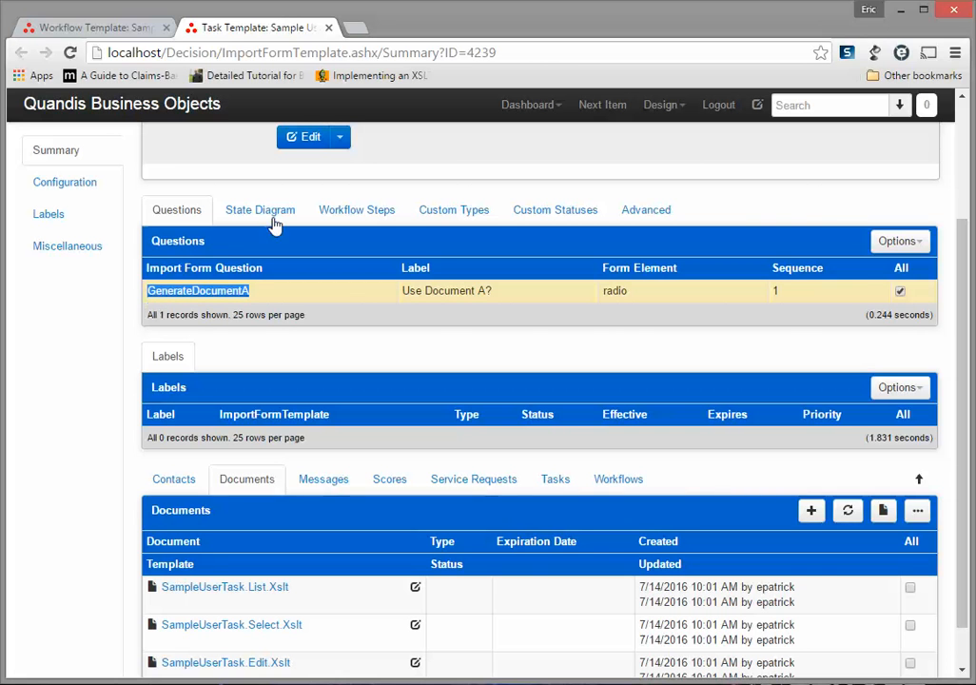
click(65, 29)
click(898, 290)
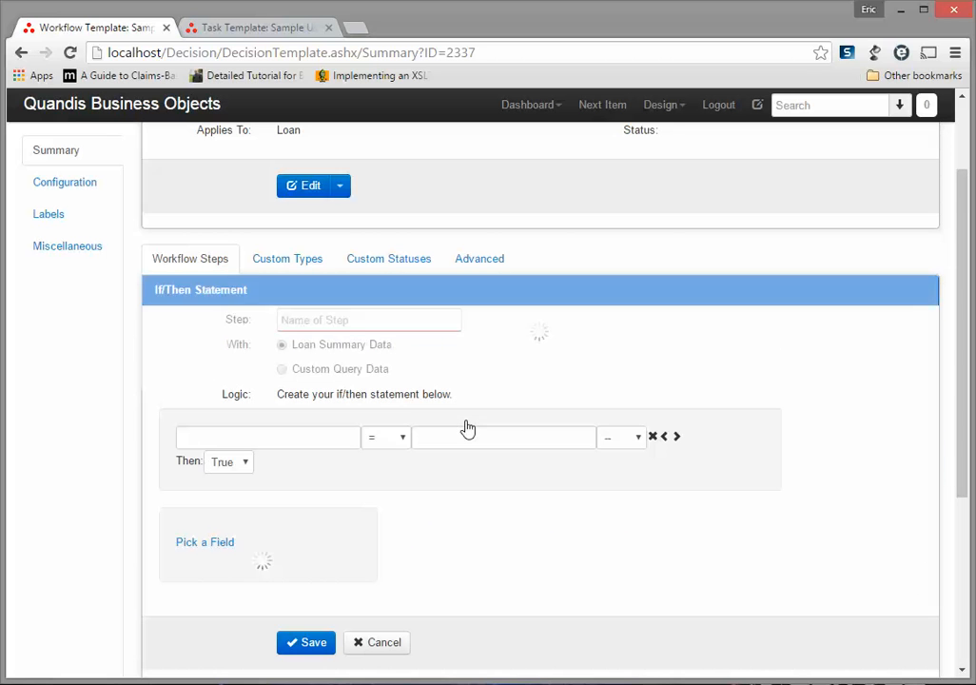
click(379, 320)
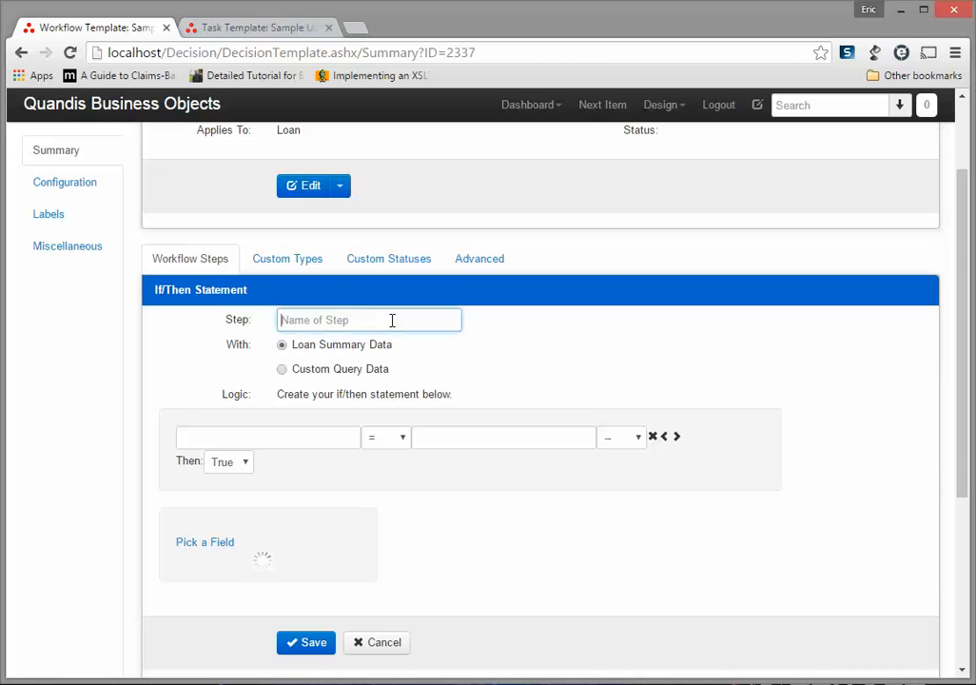
text(Generate Document A?)
Define the if/then logic as GenerateDocumentA = Yes, then True, and save the step
click(250, 438)
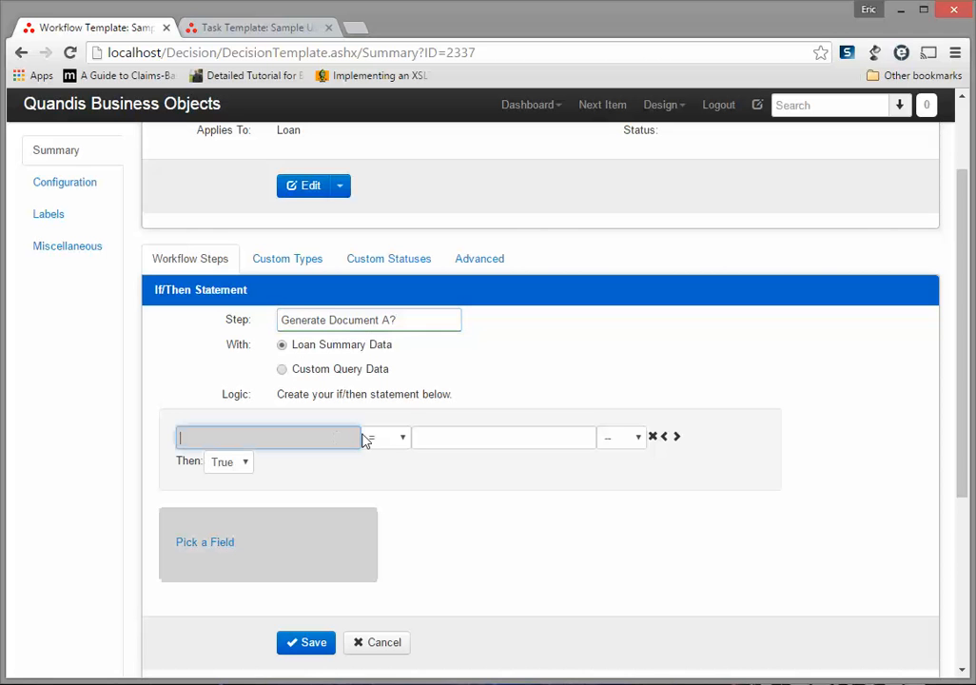
click(465, 438)
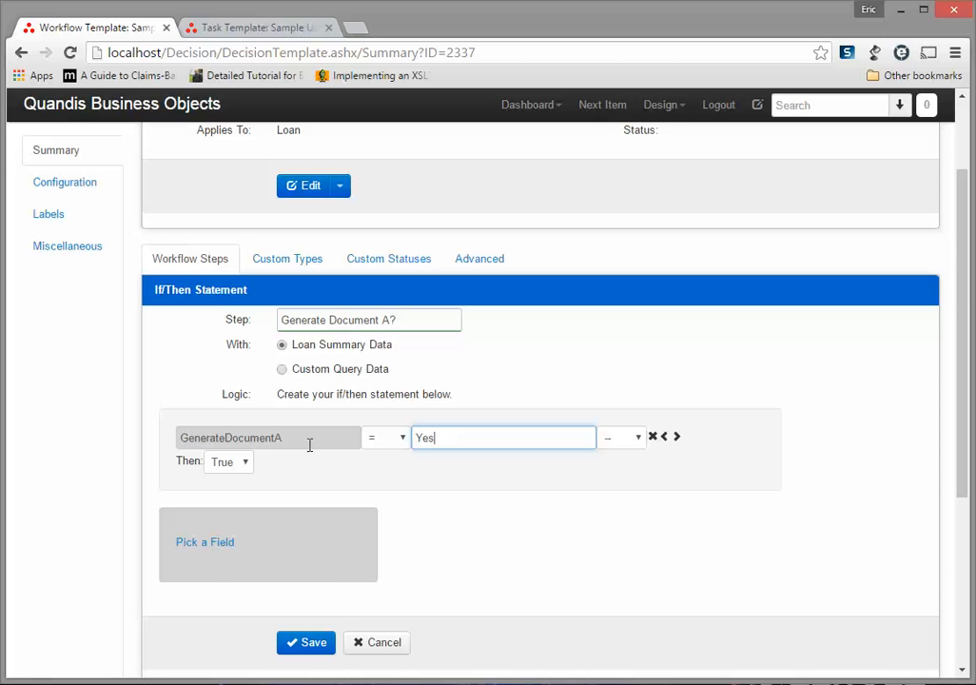
click(465, 597)
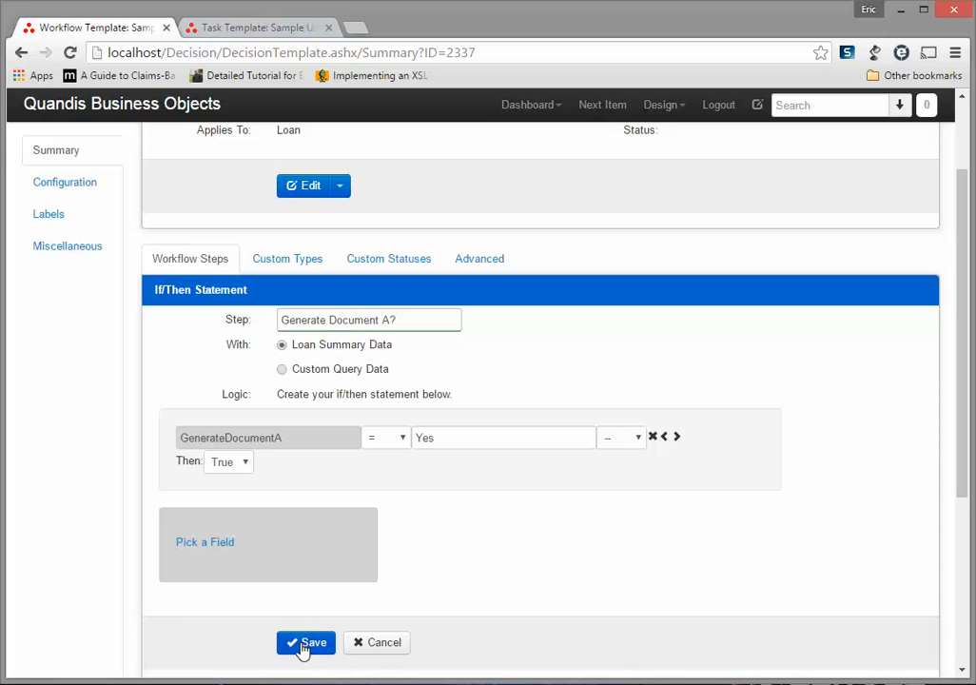
click(308, 643)
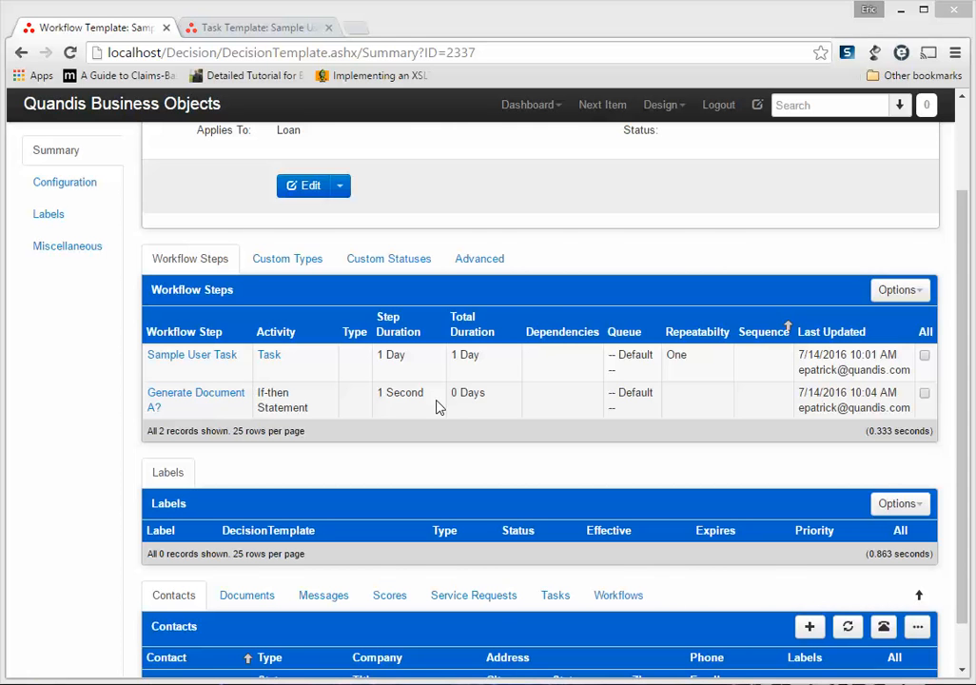
Make the "Generate Document A?" step dependent on Sample User Task and confirm the dependency
mouse_move(236, 403)
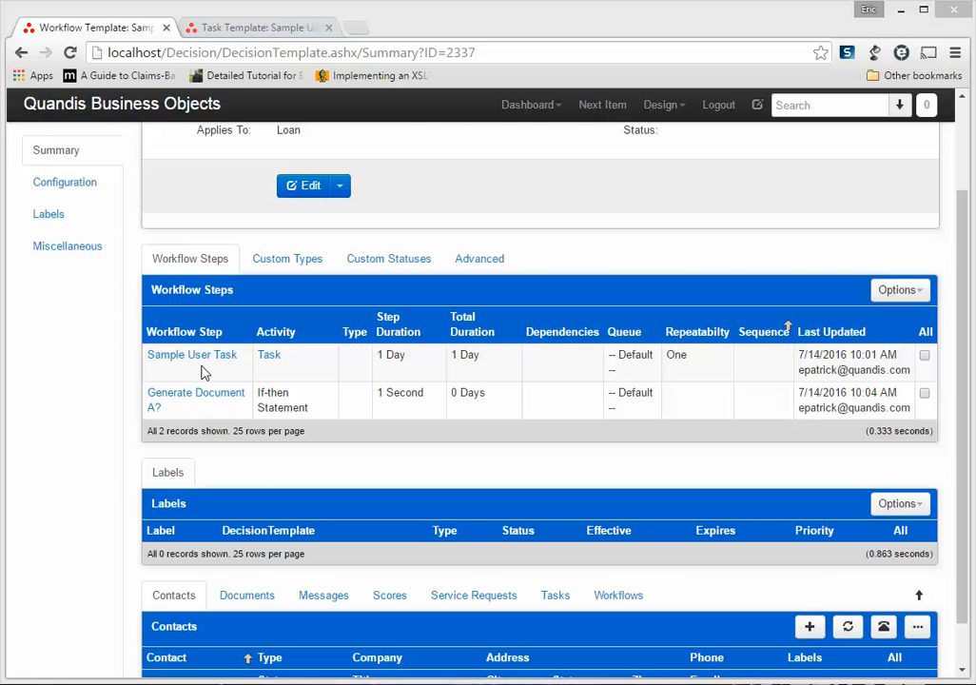
mouse_move(196, 396)
drag(196, 397, 206, 370)
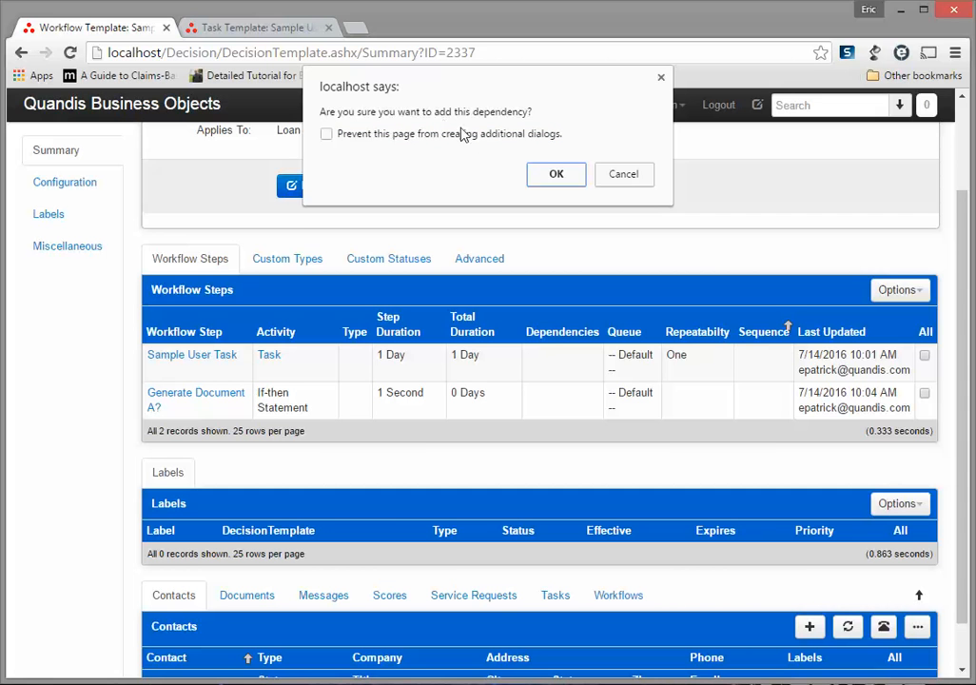
click(556, 177)
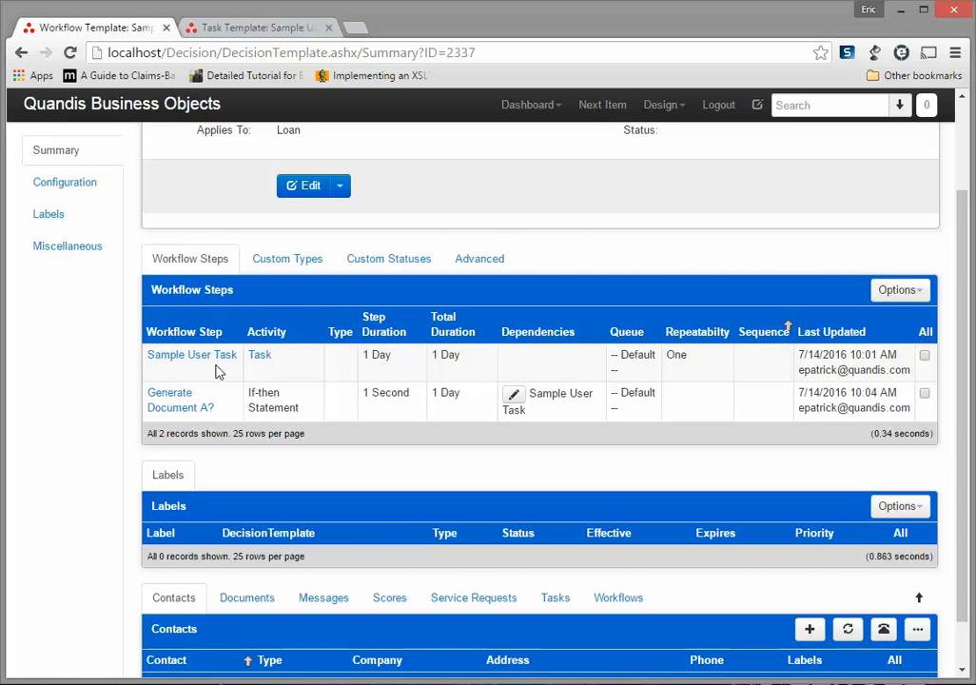
Add a document generation step named "Document A" to the workflow and save it
click(905, 290)
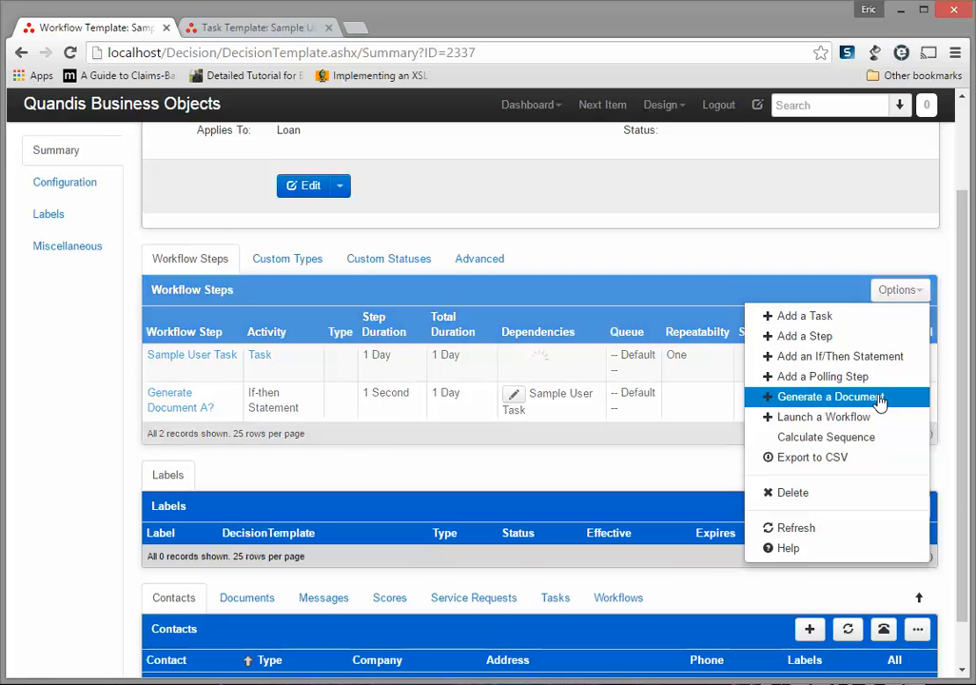
click(880, 398)
click(454, 321)
text(Document A)
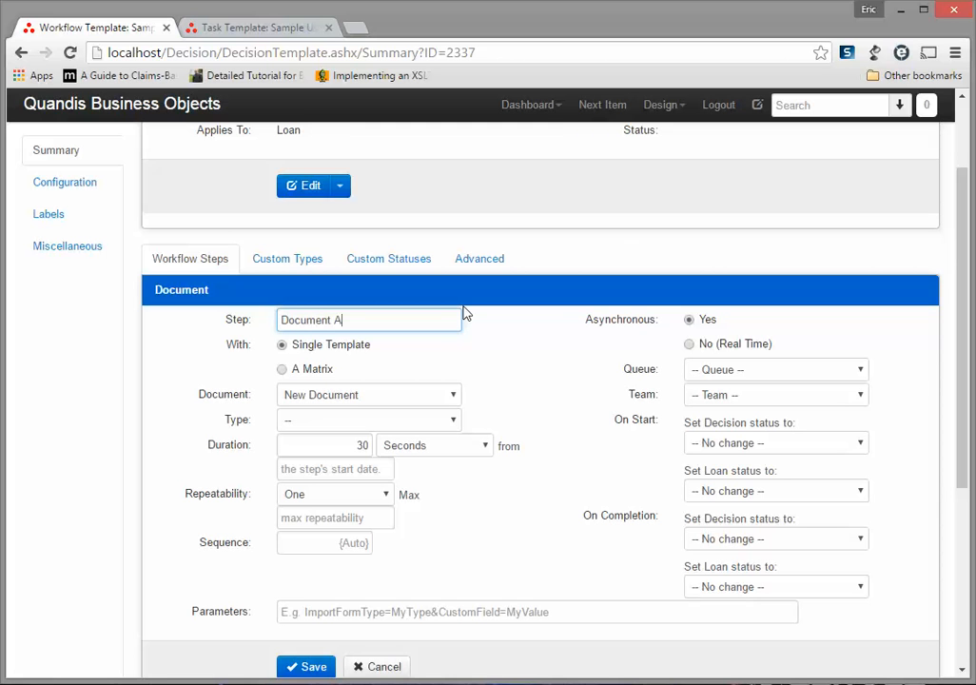
click(314, 667)
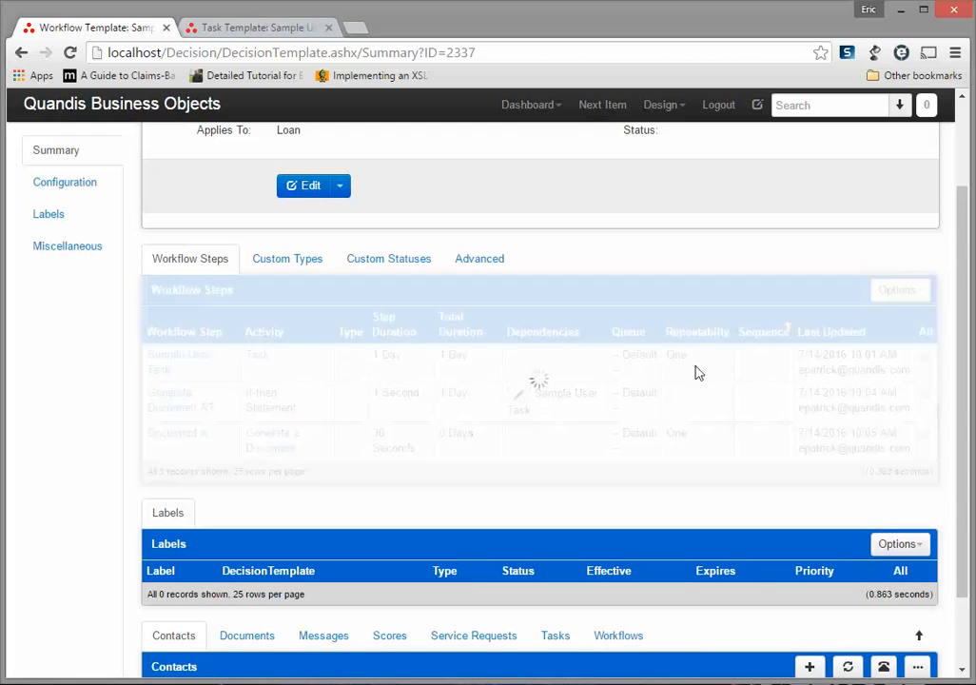
Add a second document generation step named "Document B" and save it
click(892, 291)
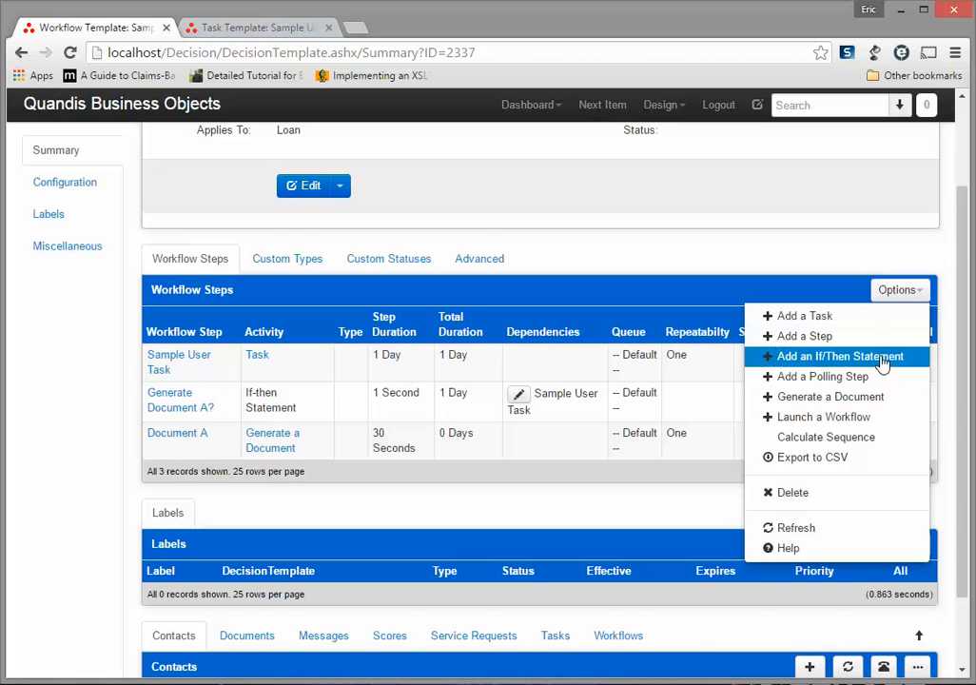
click(871, 399)
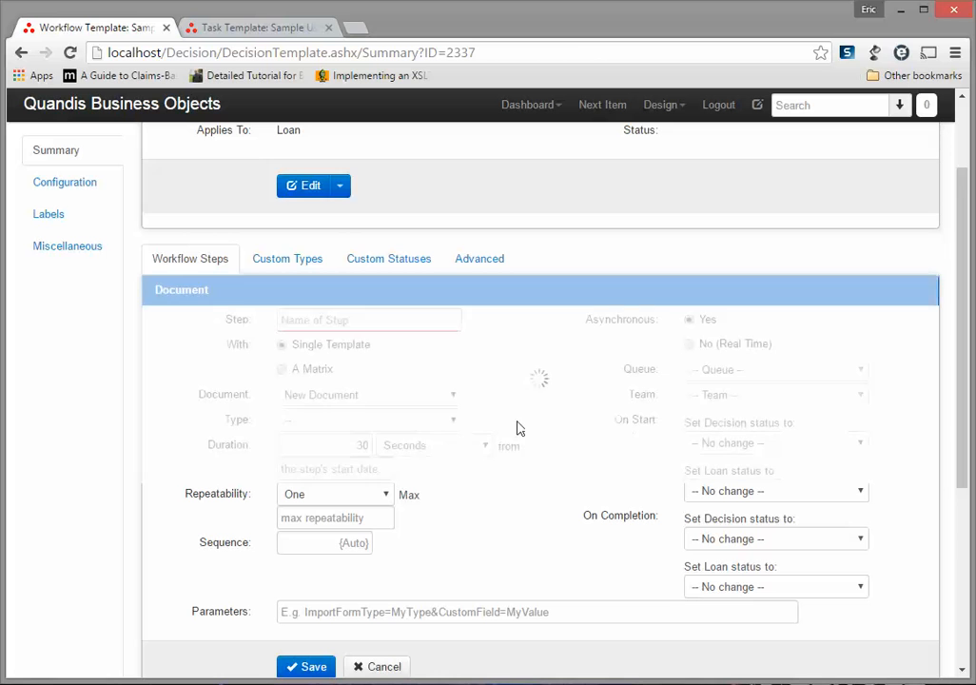
text(Document B)
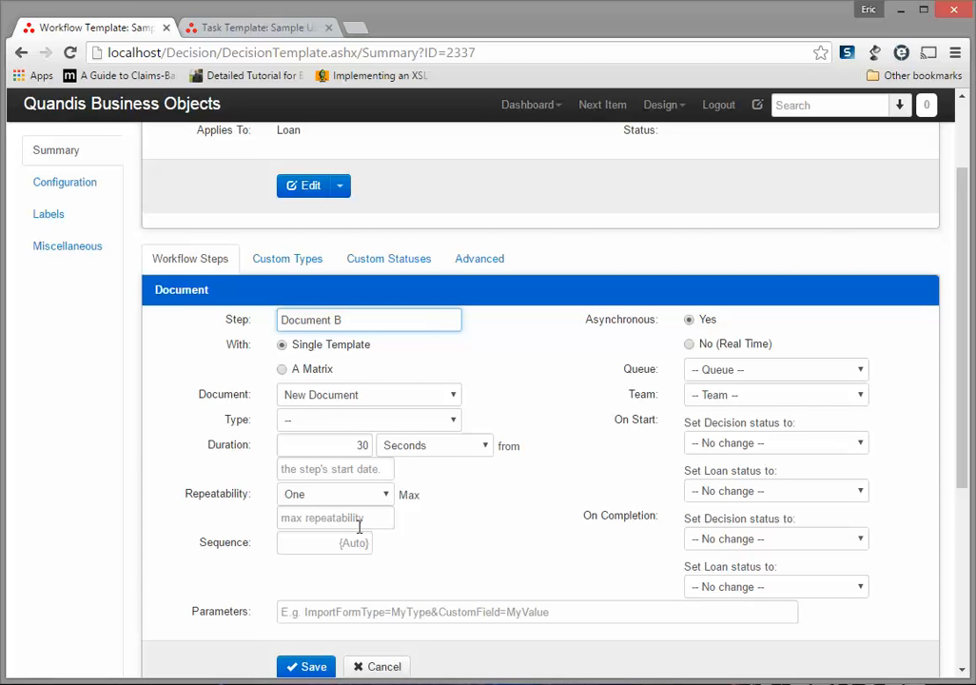
click(321, 666)
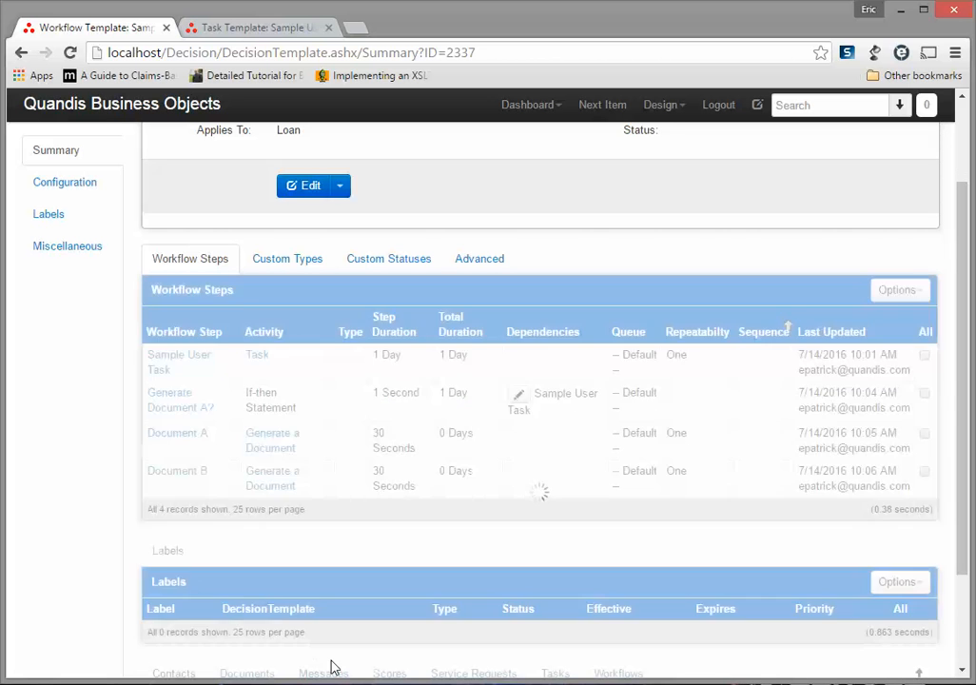
Make both Document A and Document B dependent on the "Generate Document A?" step
mouse_move(192, 436)
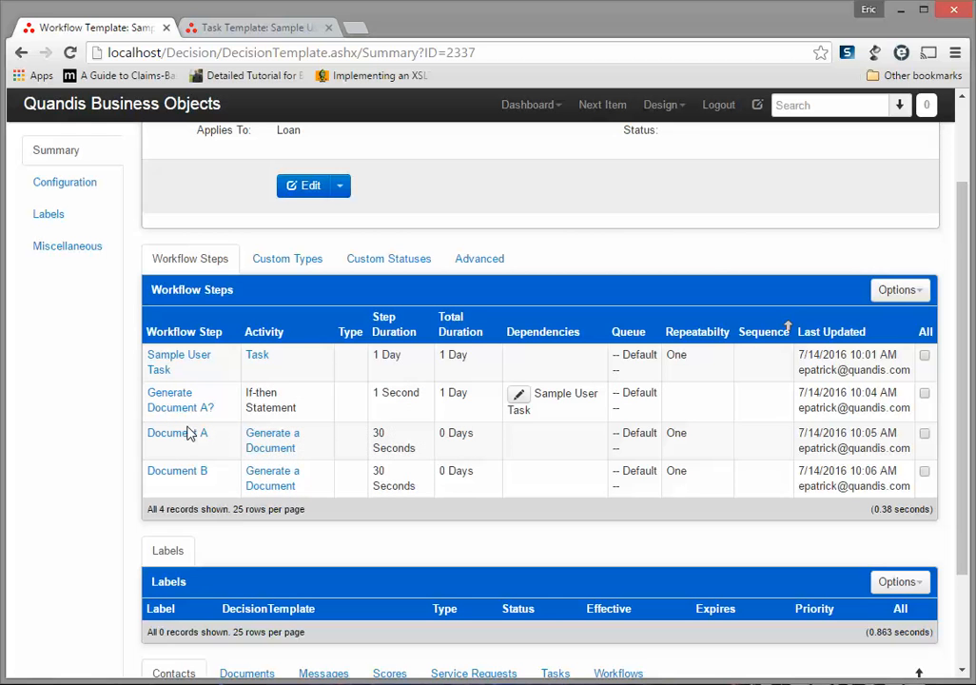
drag(162, 435, 211, 398)
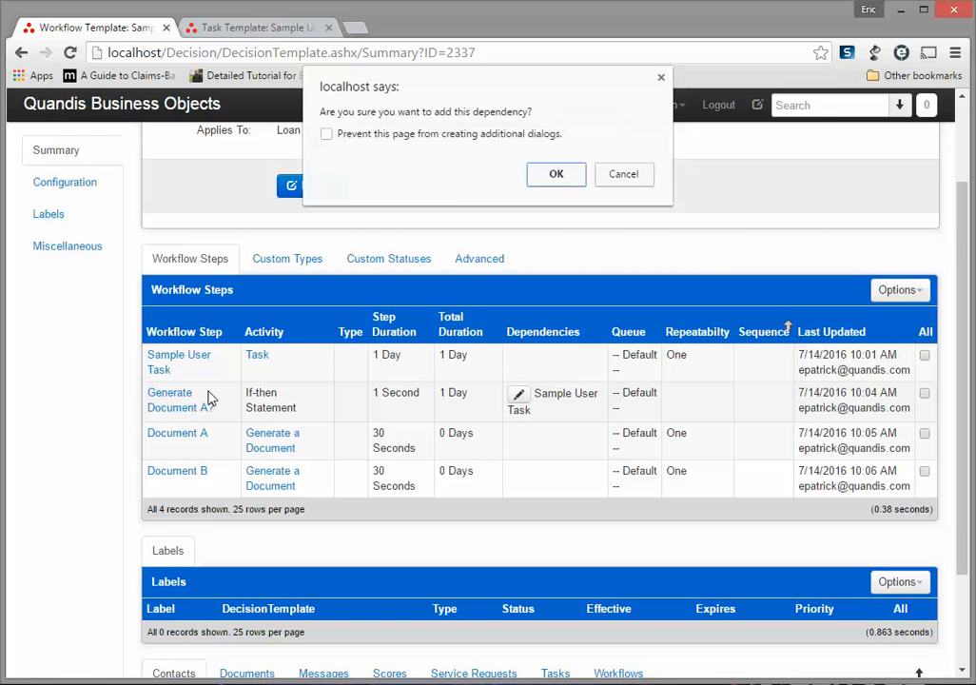
click(558, 183)
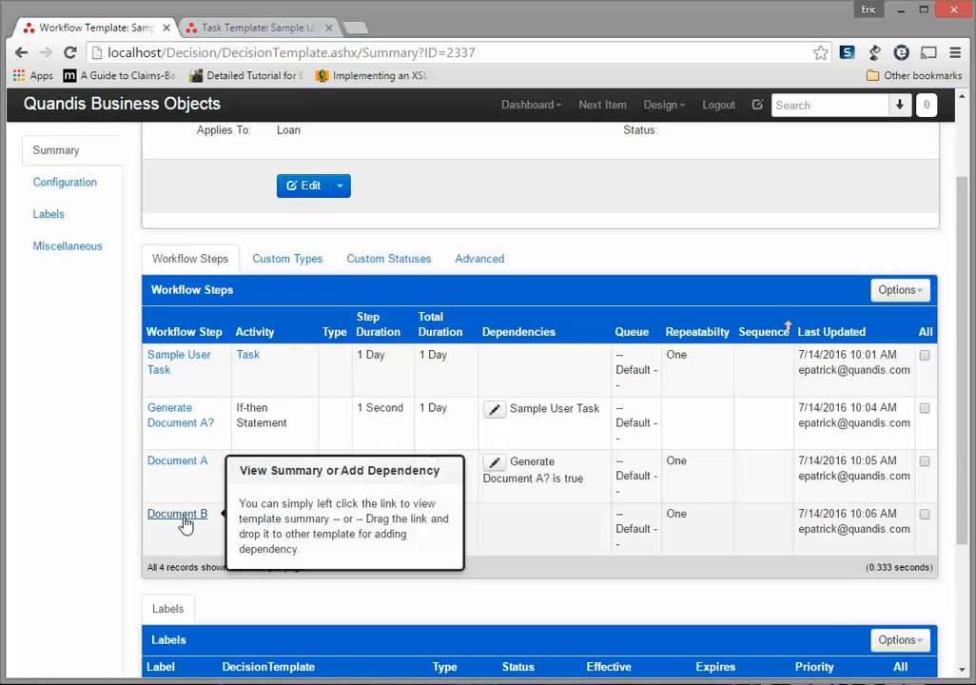
drag(163, 514, 195, 434)
click(549, 181)
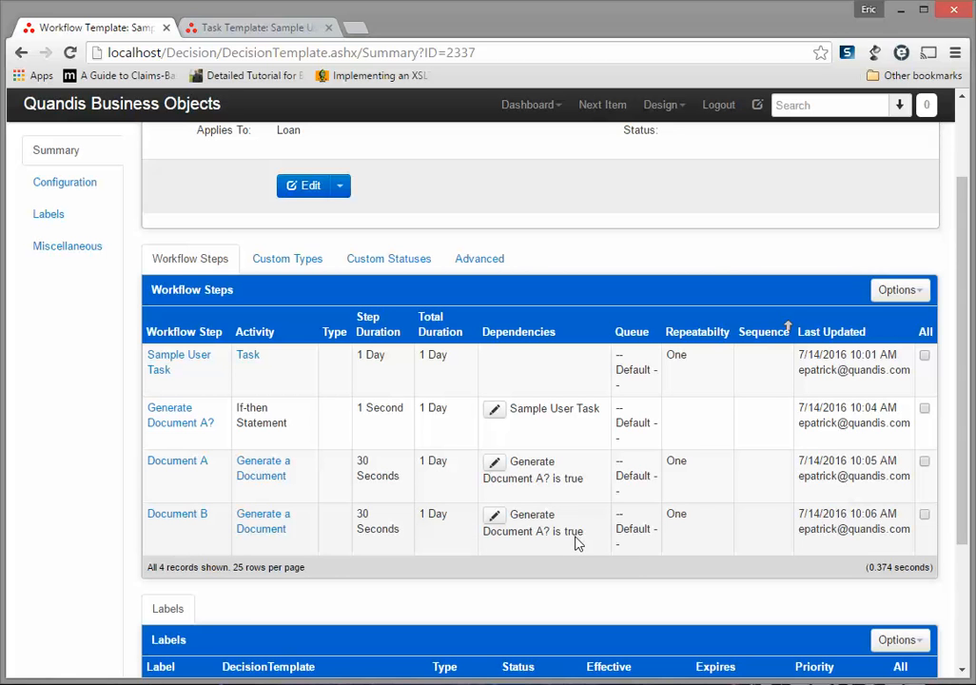
Set Document B's dependency on "Generate Document A?" to evaluate to False and save it
click(495, 516)
click(492, 265)
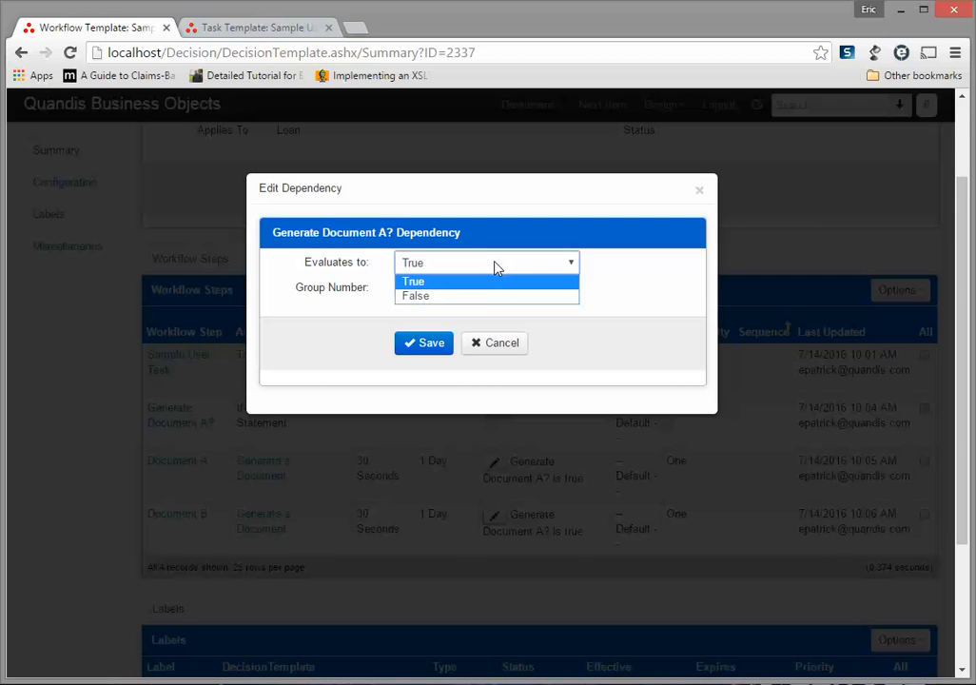
click(492, 300)
click(433, 344)
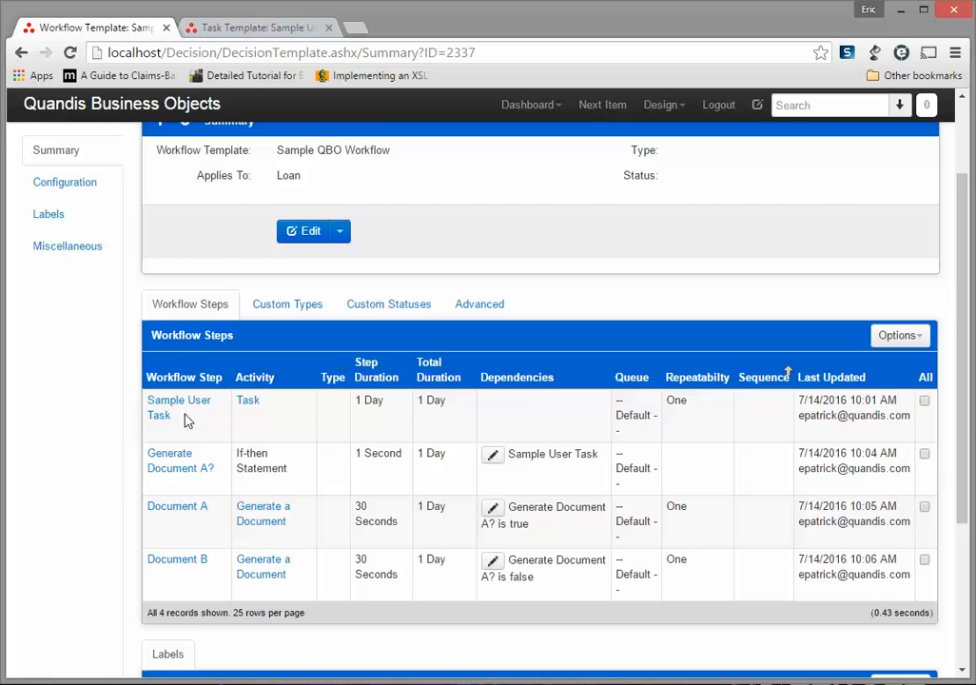
Add a new general step named "Email Notification" to the workflow steps
scroll(200, 421, down, 1)
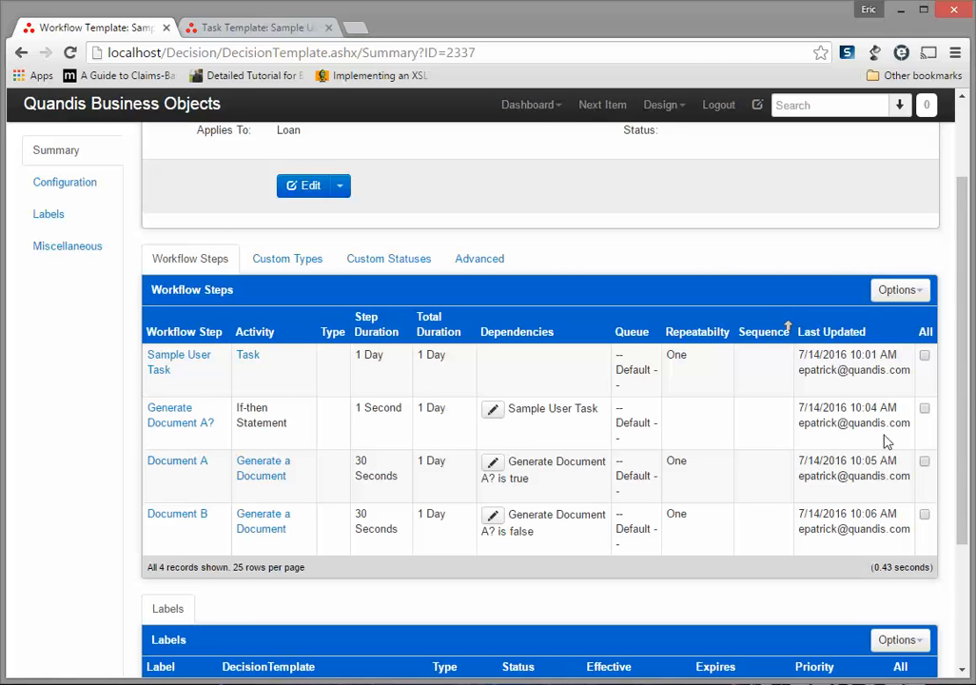
click(898, 292)
scroll(788, 326, down, 2)
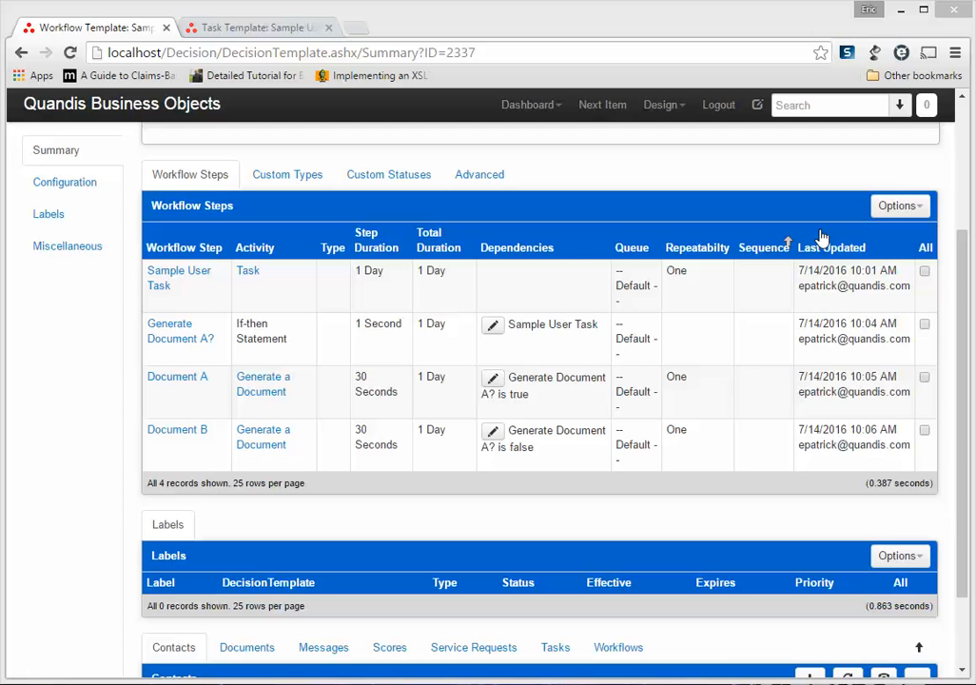
click(904, 207)
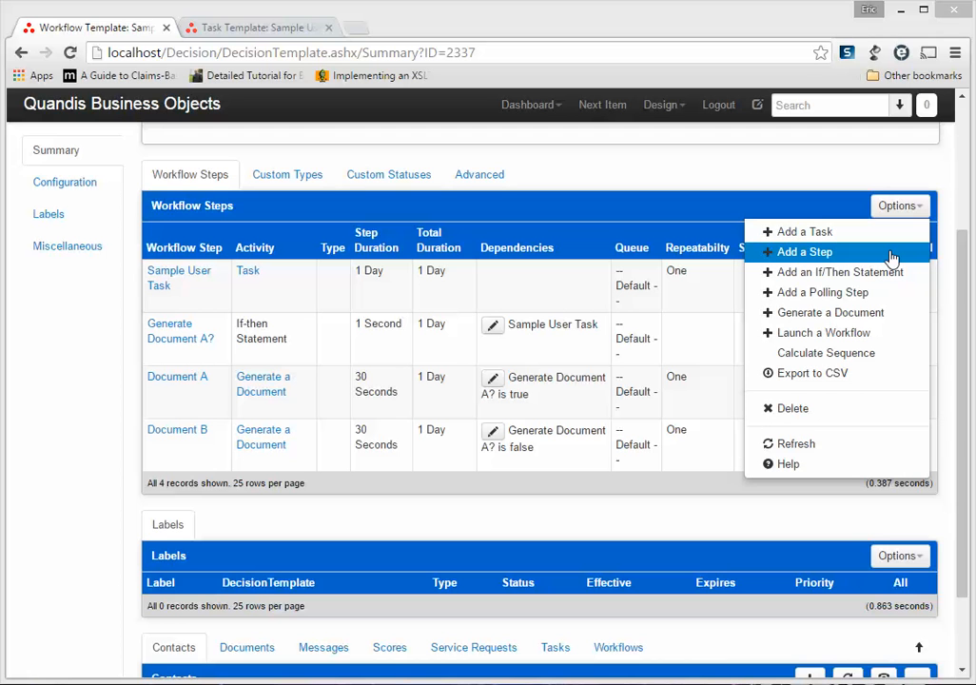
click(890, 255)
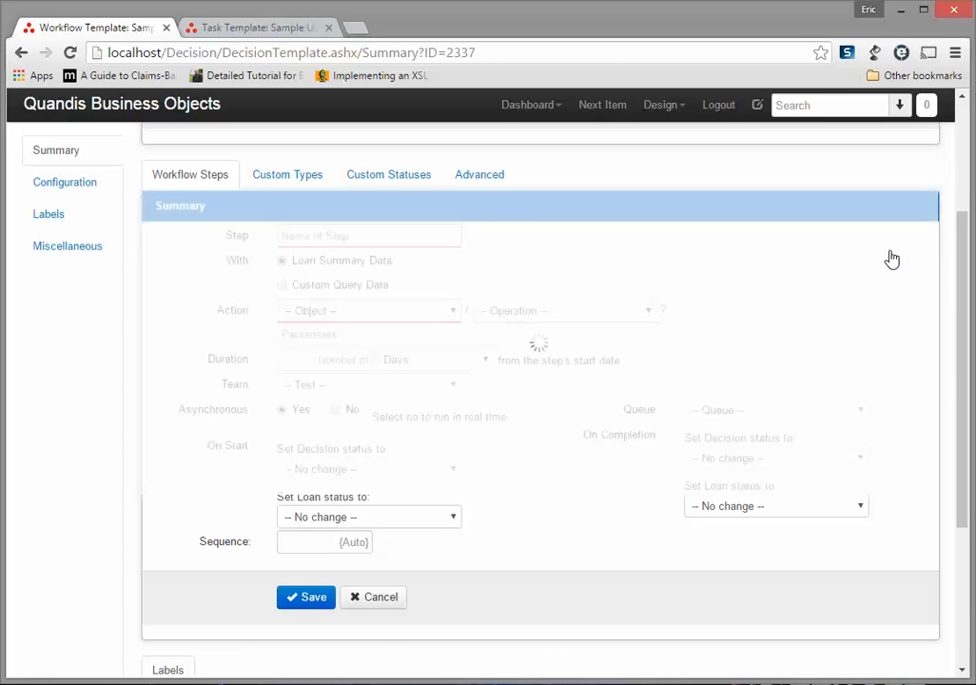
text(Email Notification)
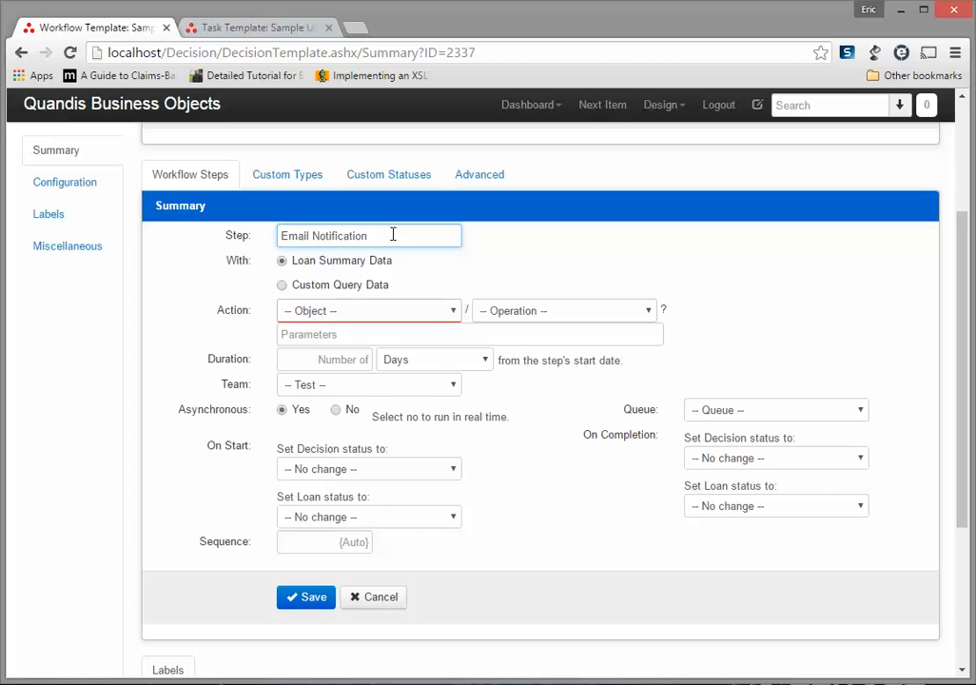
Set the Email Notification step's action to the Message object with the Send operation
click(447, 309)
text(me)
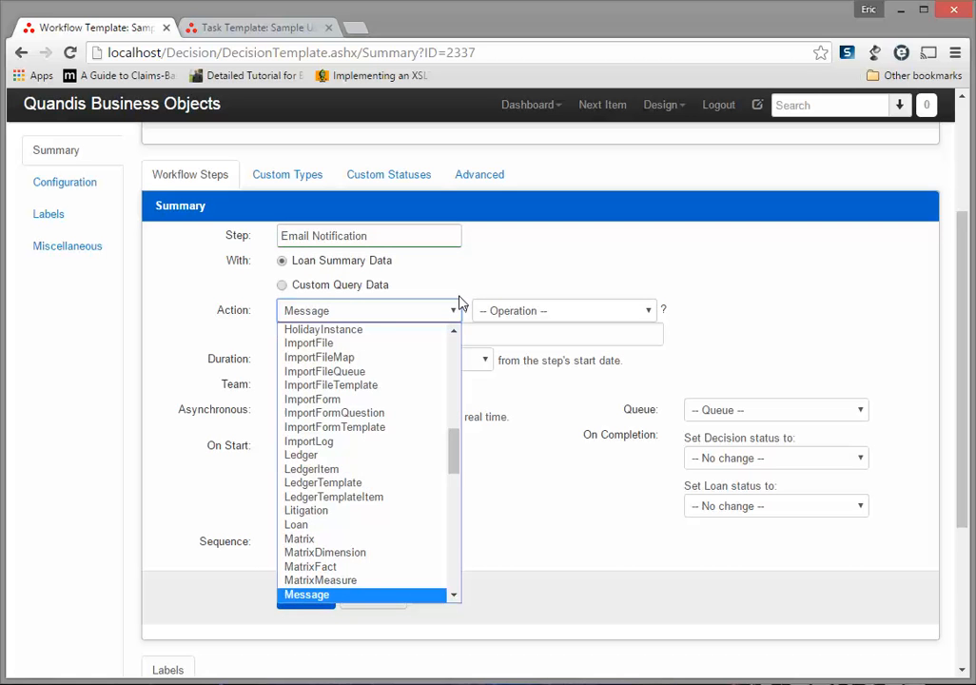
key(Tab)
text(se)
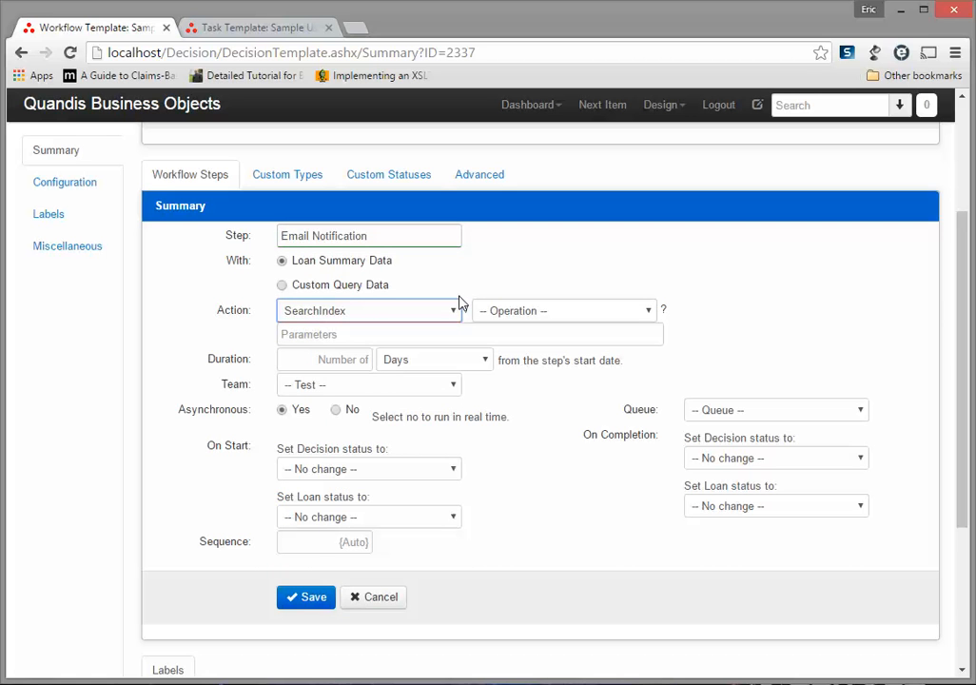
key(Up)
text(me)
key(Tab)
text(s)
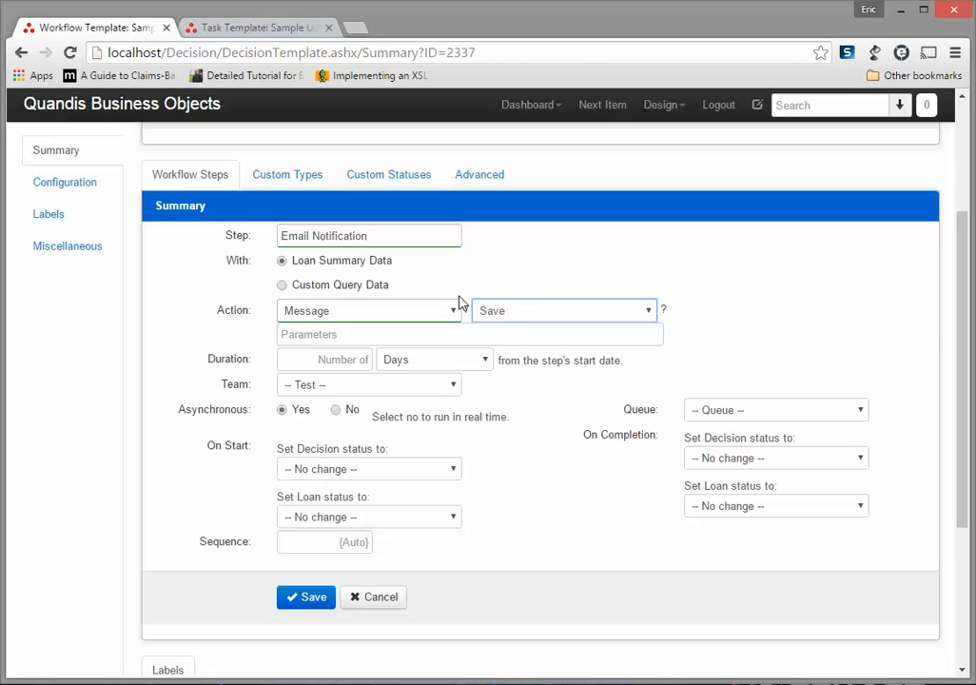
Fill the action parameters with To= the recipient's e-mail address, followed by "&Subject={Loan} Sample Document Generated"
click(421, 330)
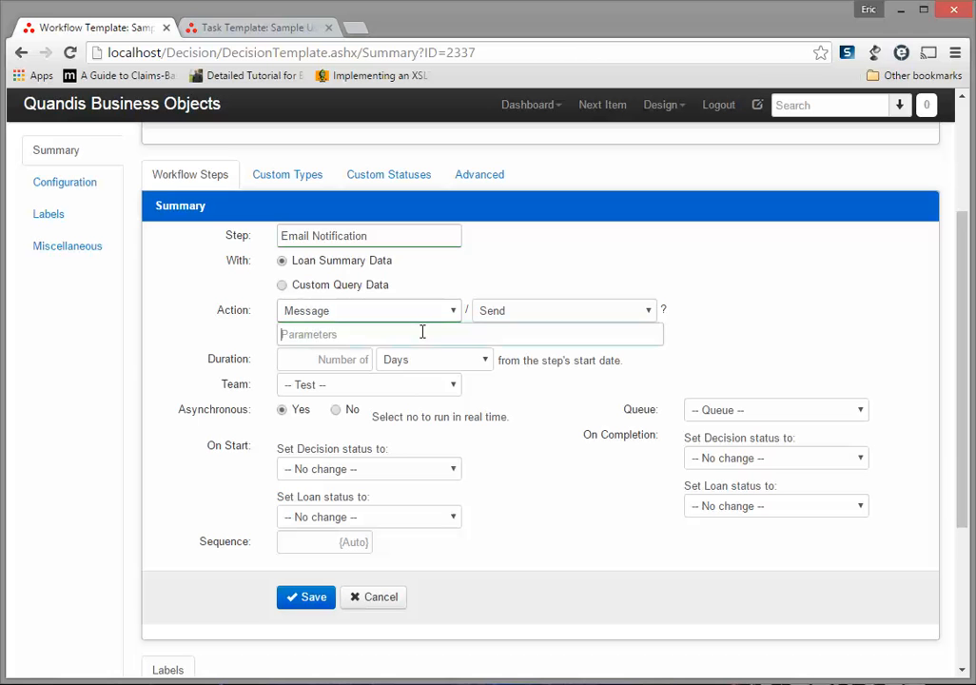
key(ctrl+v)
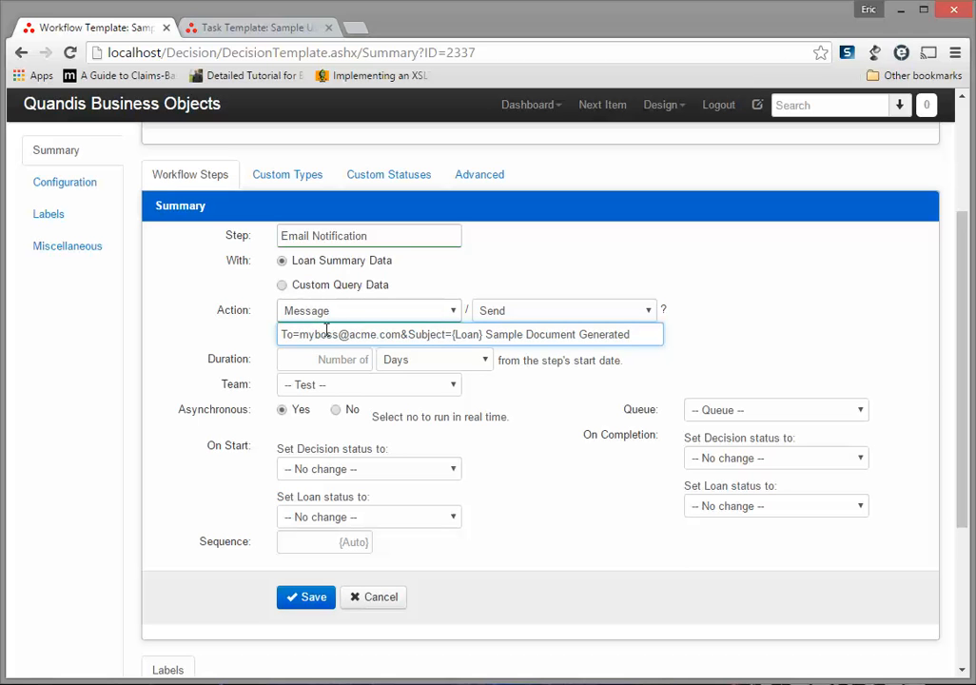
drag(301, 335, 634, 334)
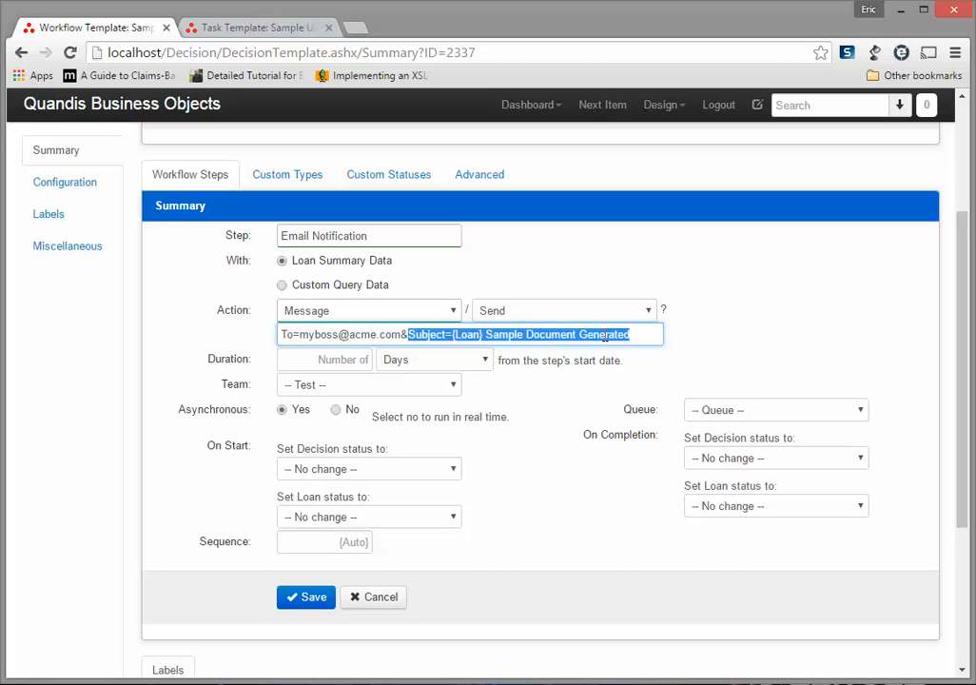
Set the Email Notification step's duration to 1 minute from the start date and save the step
click(343, 360)
text(1)
click(485, 363)
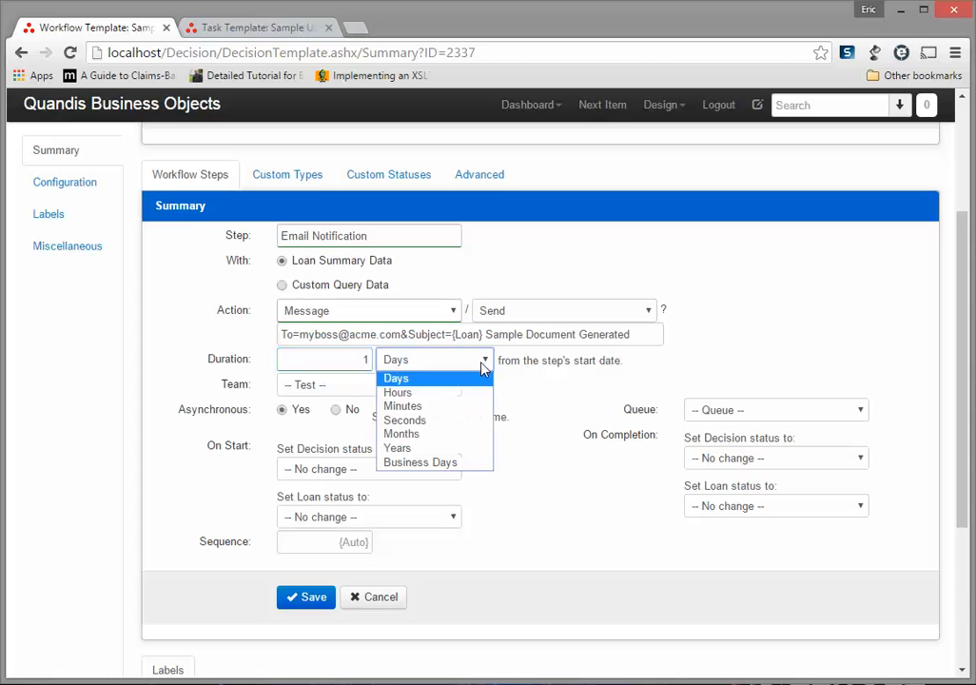
click(470, 407)
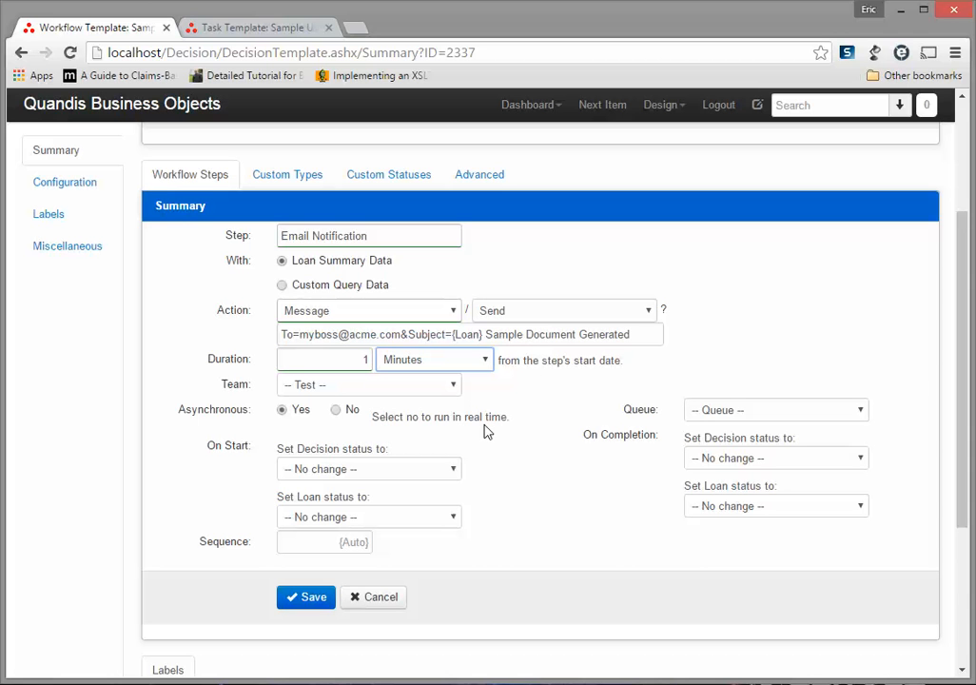
drag(453, 334, 485, 331)
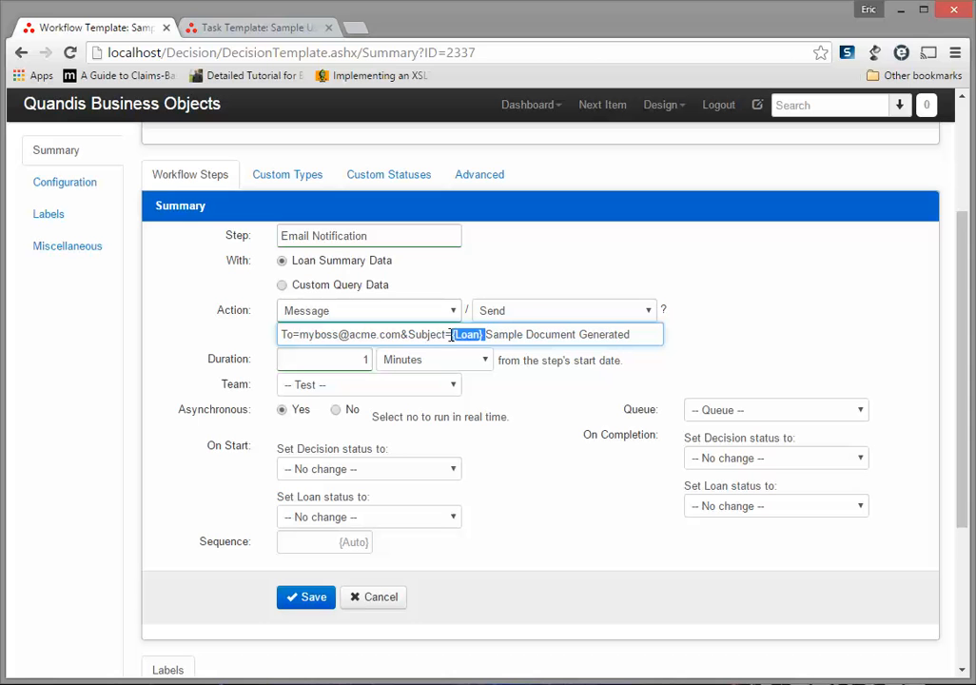
drag(451, 335, 484, 336)
click(478, 558)
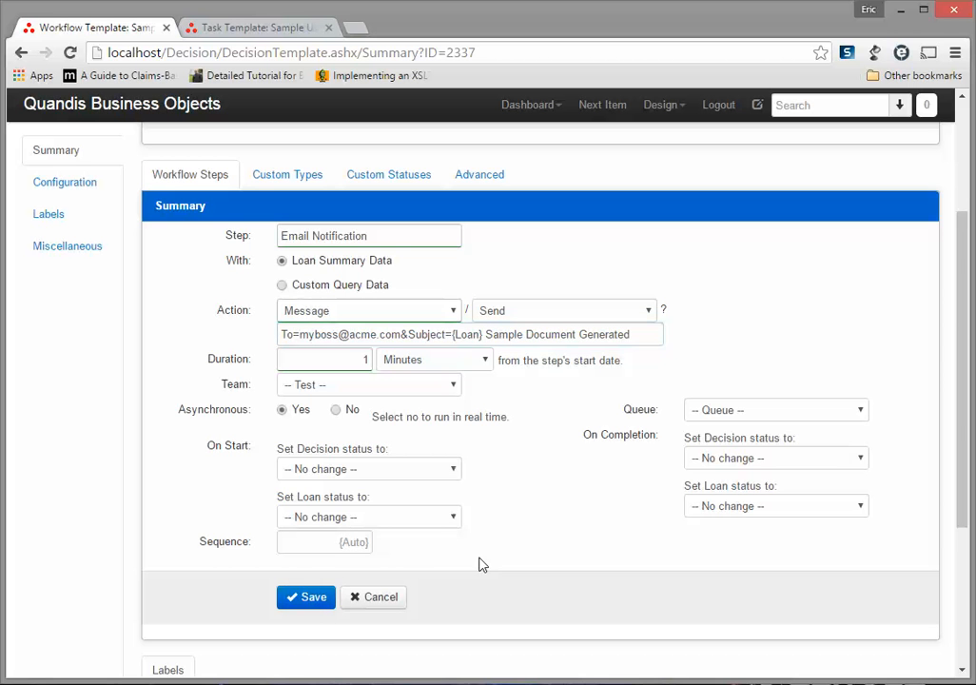
click(317, 599)
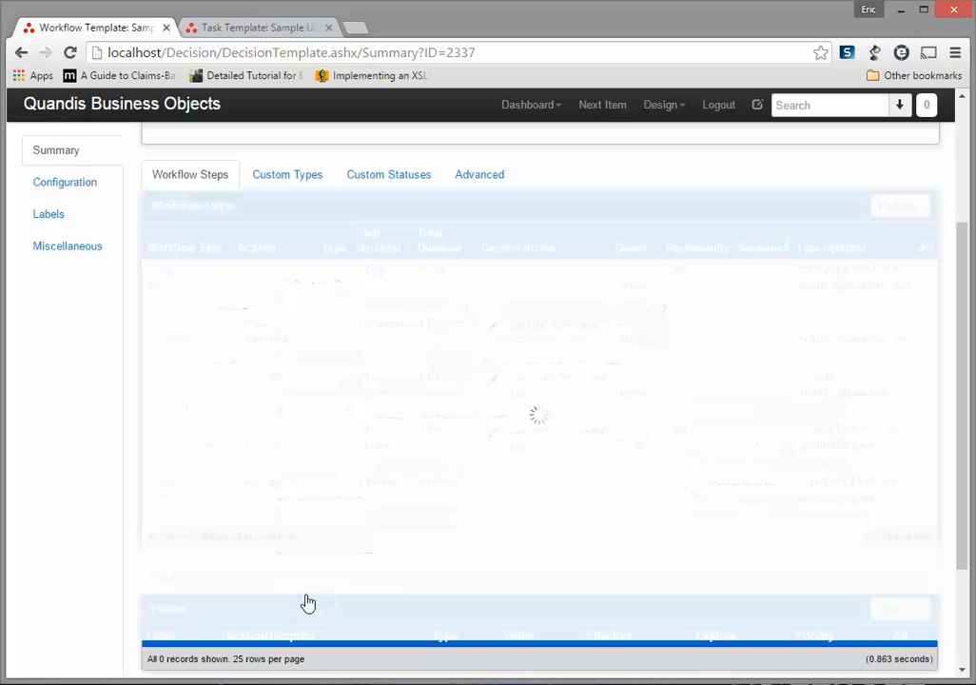
Make the Email Notification step dependent on both Document A and Document B, confirming each dependency
mouse_move(160, 490)
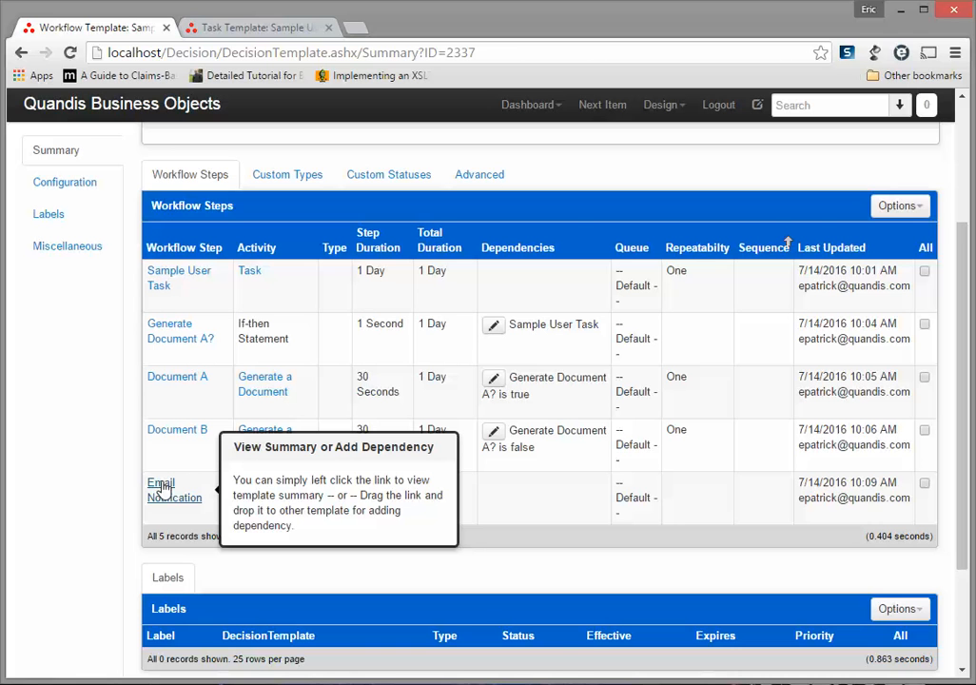
drag(159, 490, 180, 385)
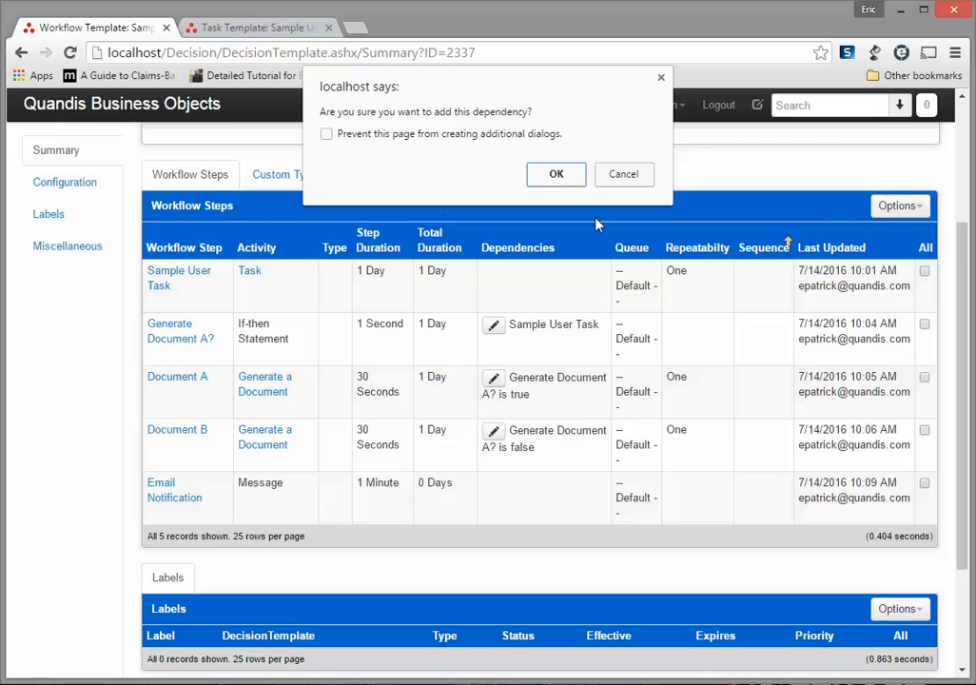
click(557, 174)
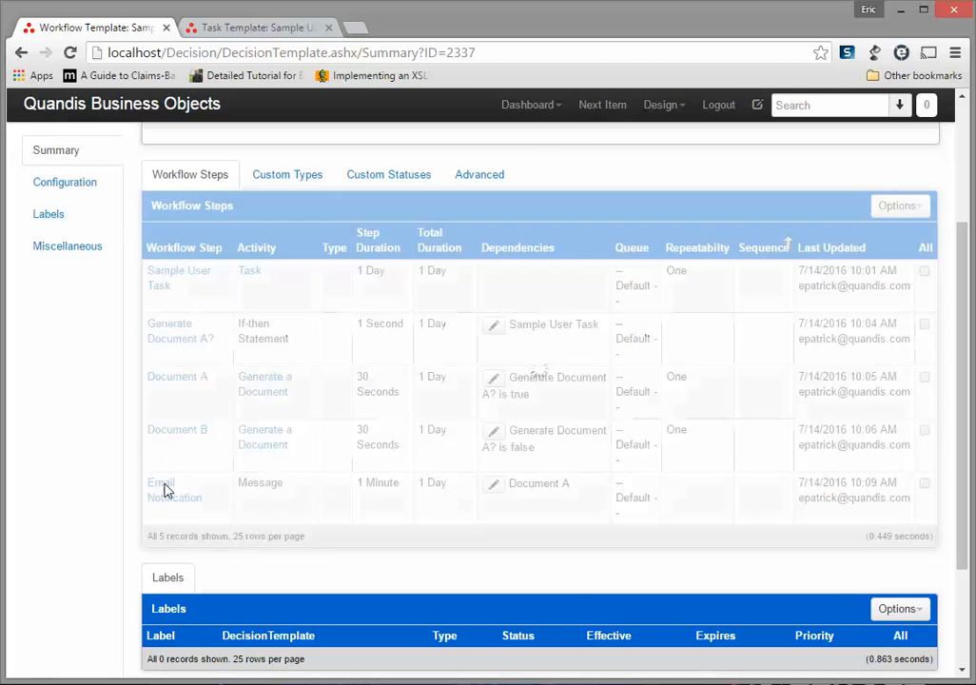
drag(181, 449, 211, 447)
click(555, 178)
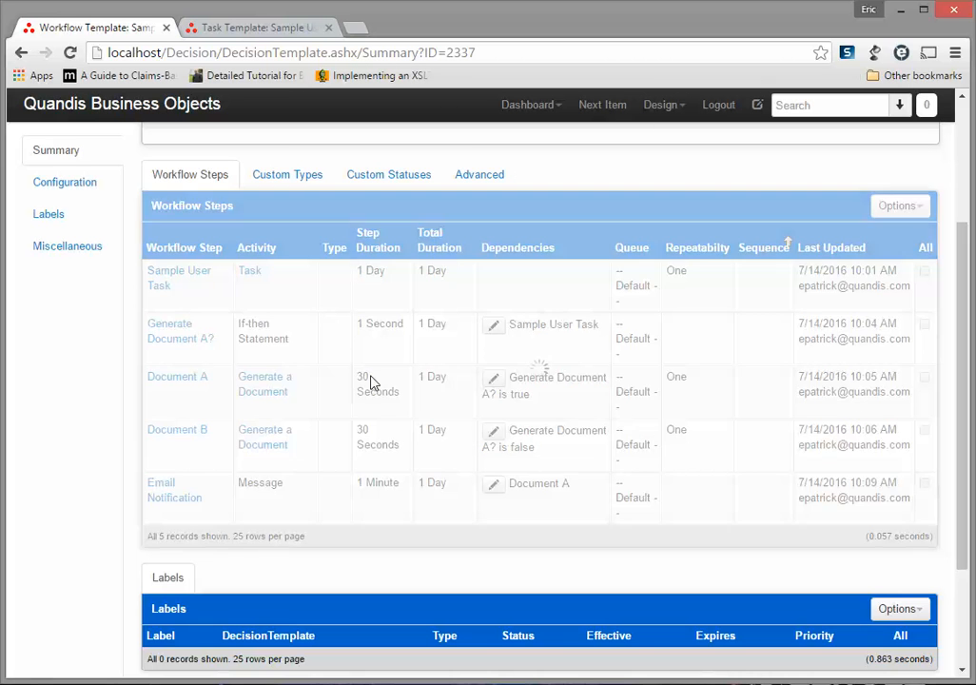